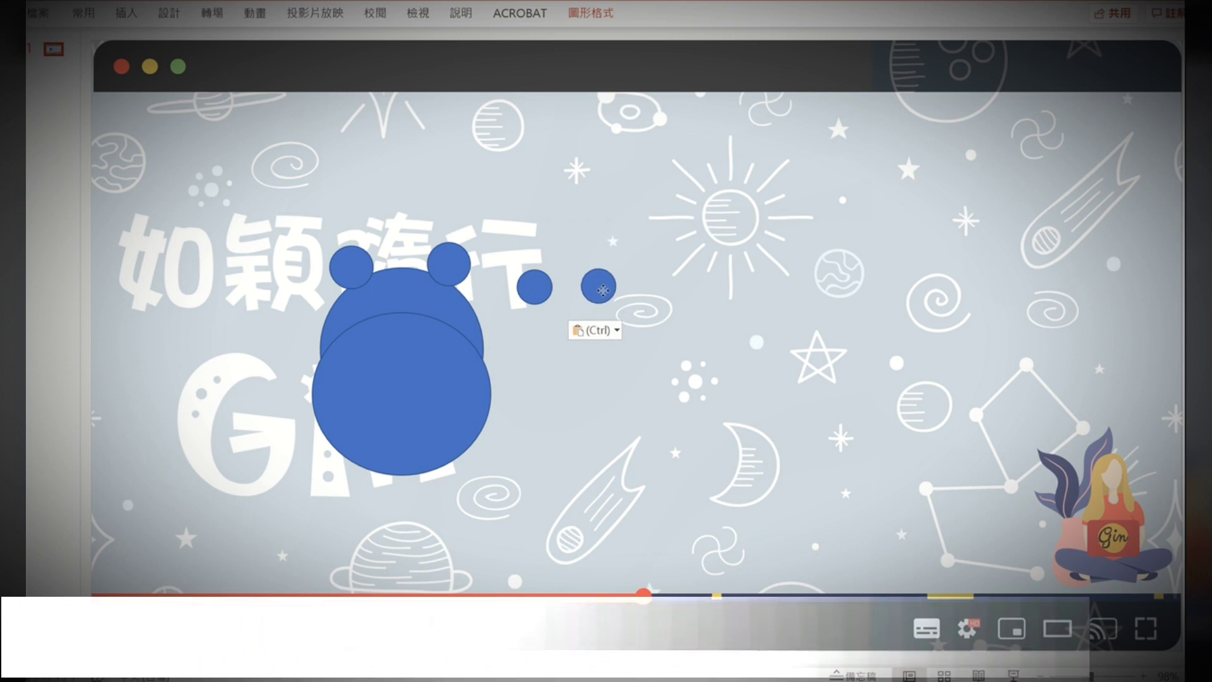
- Select both loose eye circles beside the head and shrink them slightly together
{"action": "left_click", "coordinate": [542, 295], "text": "shift"}
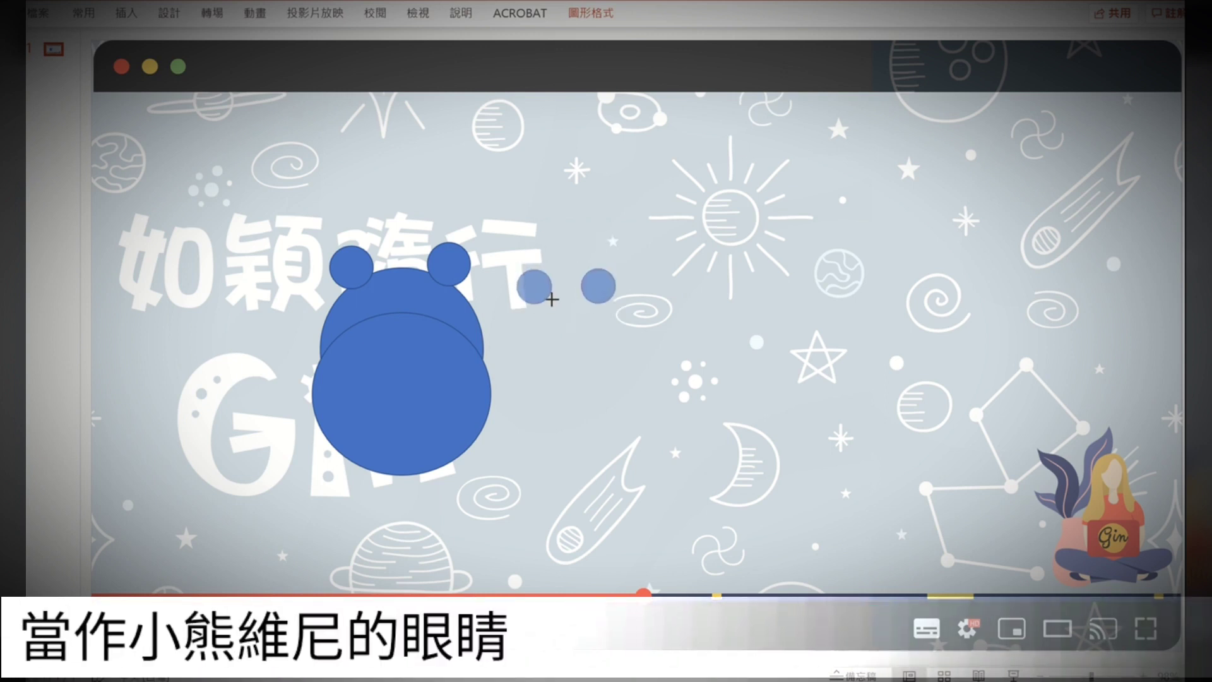
{"action": "left_click", "coordinate": [741, 436]}
- Fill all the bear's circles with light gold and remove their outlines
{"action": "left_click_drag", "start_coordinate": [771, 533], "coordinate": [184, 106]}
{"action": "right_click", "coordinate": [361, 301]}
{"action": "mouse_move", "coordinate": [492, 420]}
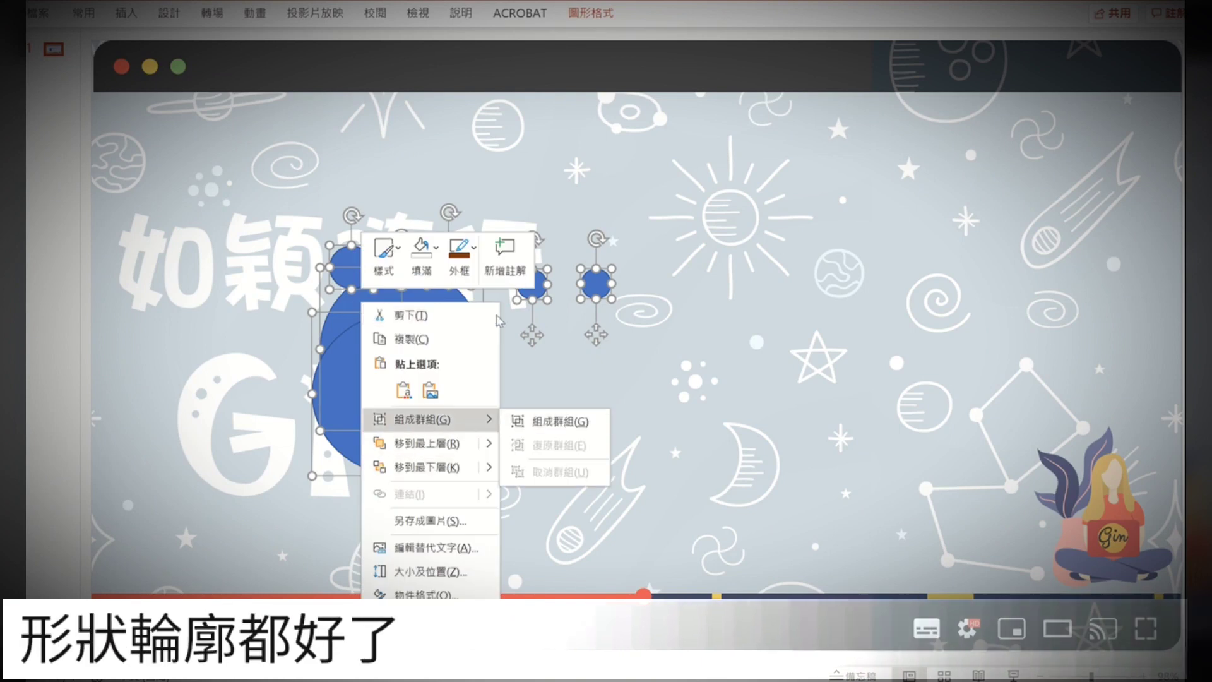
{"action": "left_click", "coordinate": [421, 249]}
{"action": "left_click", "coordinate": [513, 369]}
{"action": "left_click", "coordinate": [460, 249]}
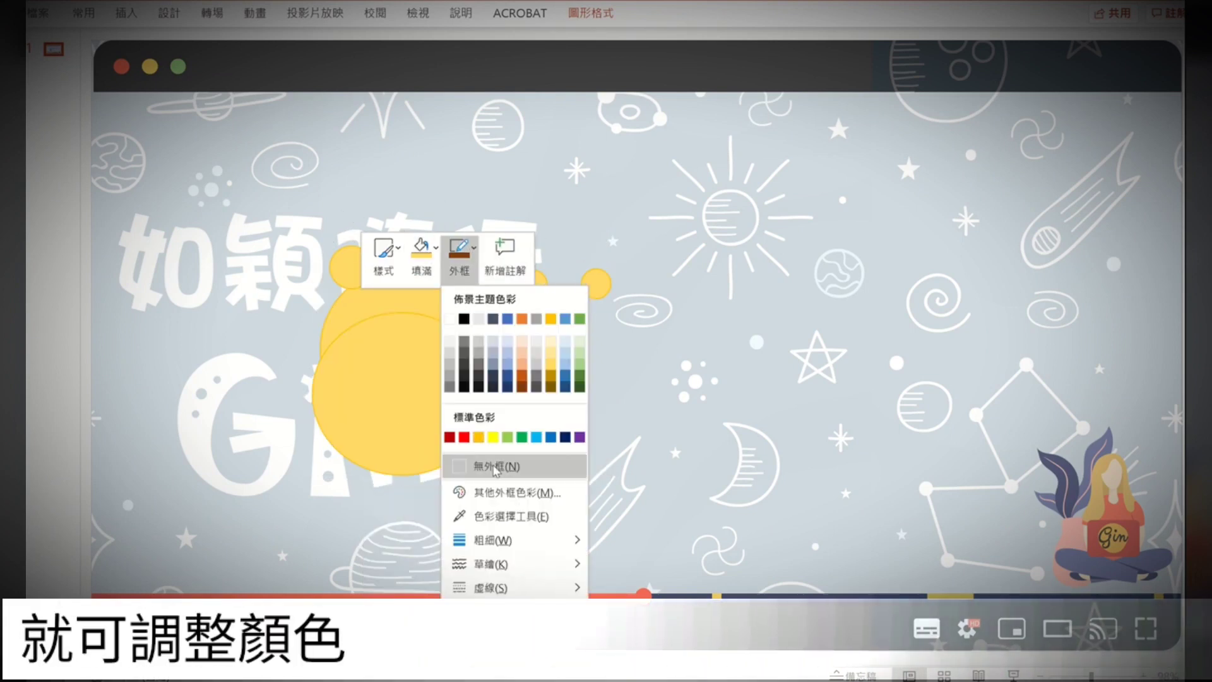
{"action": "left_click", "coordinate": [498, 463]}
{"action": "left_click", "coordinate": [554, 424]}
- Fill the two eye circles with dark brown and place them side by side on the bear's face
{"action": "left_click_drag", "start_coordinate": [675, 347], "coordinate": [489, 210]}
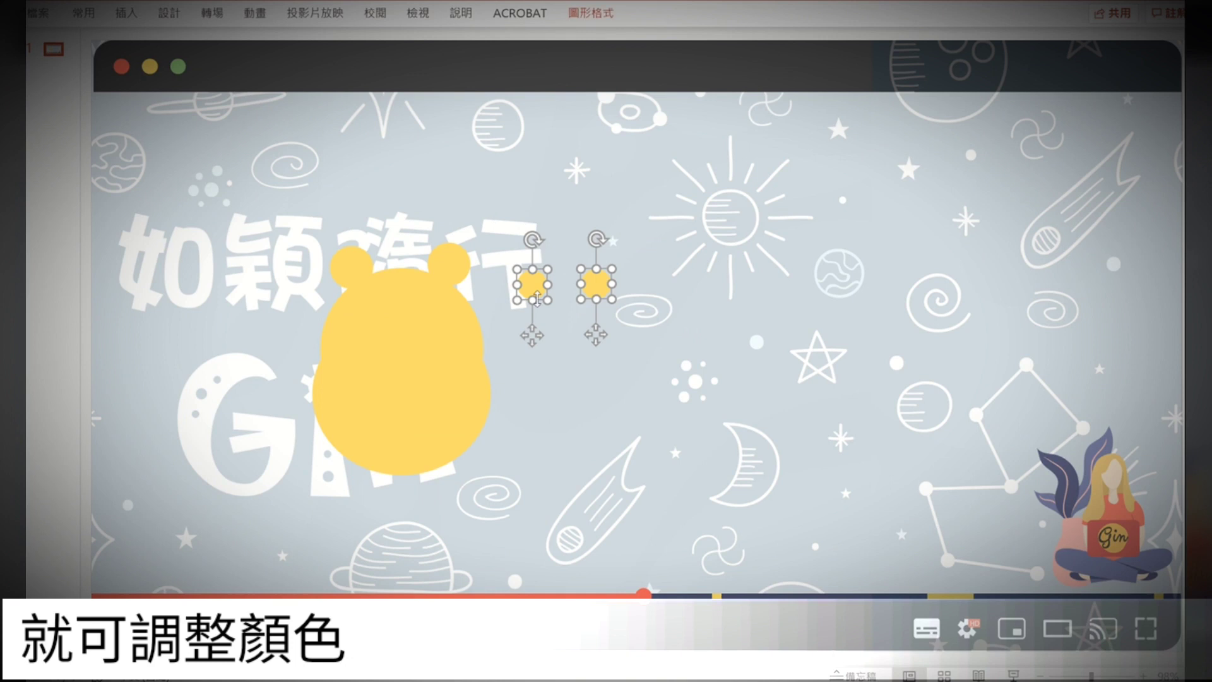
{"action": "right_click", "coordinate": [533, 278]}
{"action": "left_click", "coordinate": [598, 245]}
{"action": "left_click", "coordinate": [656, 361]}
{"action": "left_click_drag", "start_coordinate": [714, 348], "coordinate": [505, 218]}
{"action": "left_click_drag", "start_coordinate": [529, 286], "coordinate": [363, 344]}
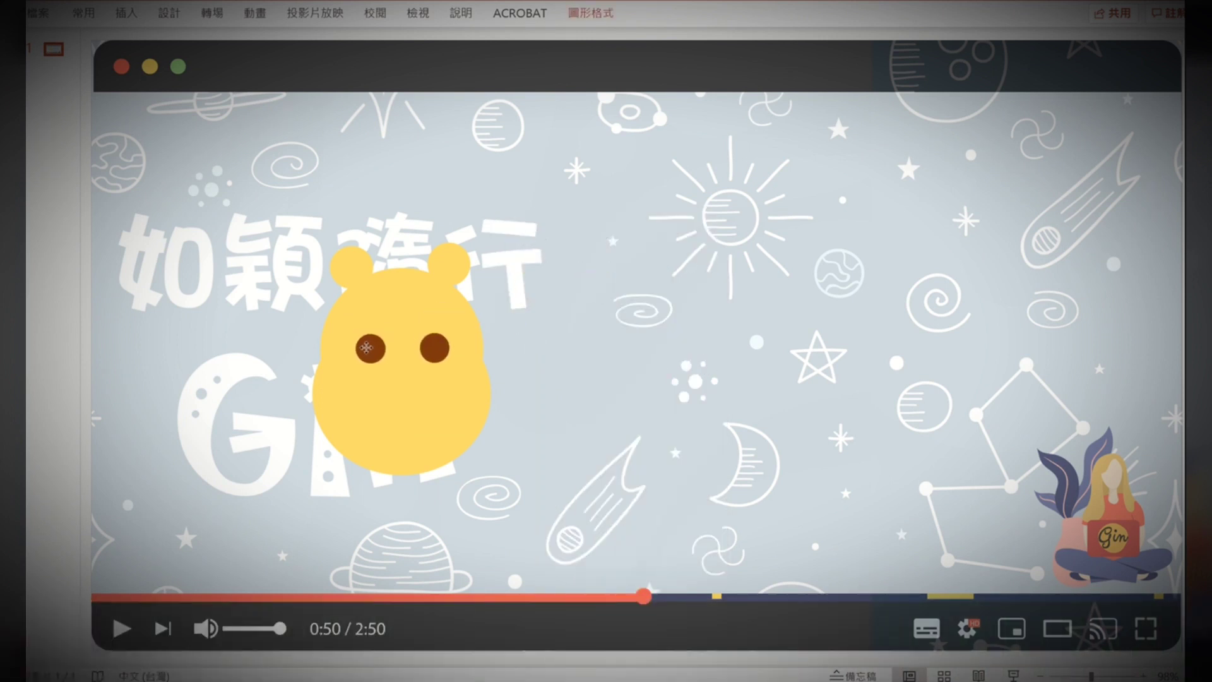
{"action": "left_click", "coordinate": [605, 323]}
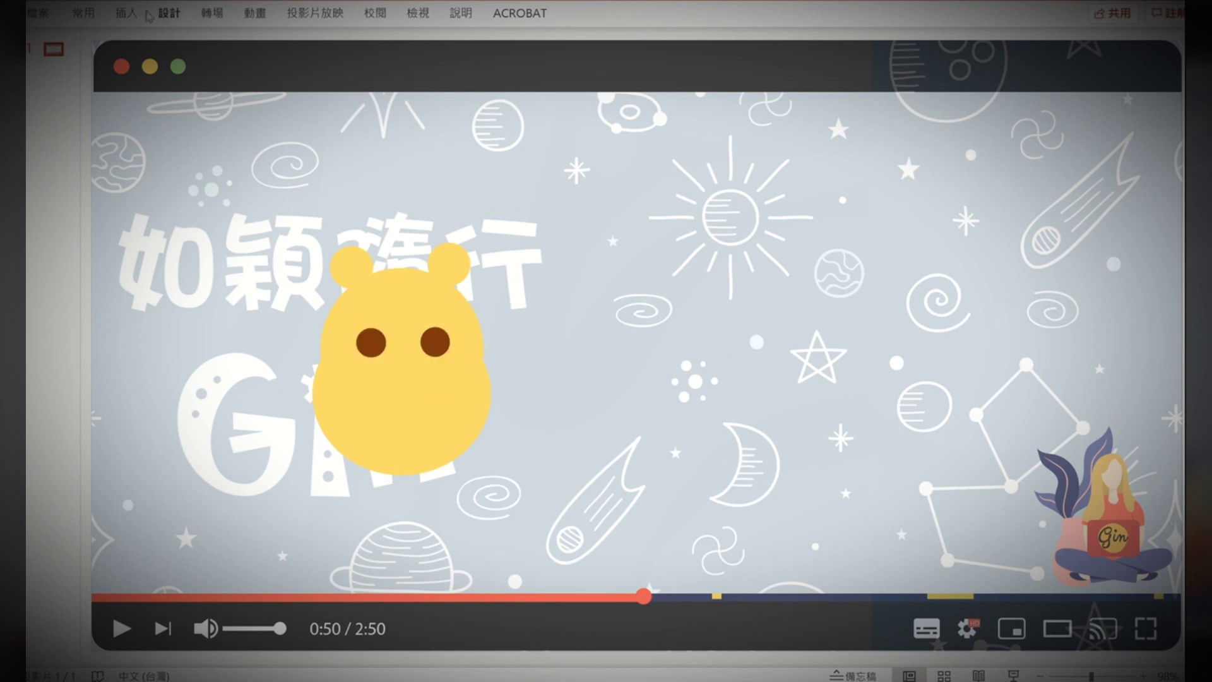
- Insert a teardrop shape beside the bear's head and rotate it so its tip points downward
{"action": "left_click", "coordinate": [128, 14]}
{"action": "left_click", "coordinate": [287, 54]}
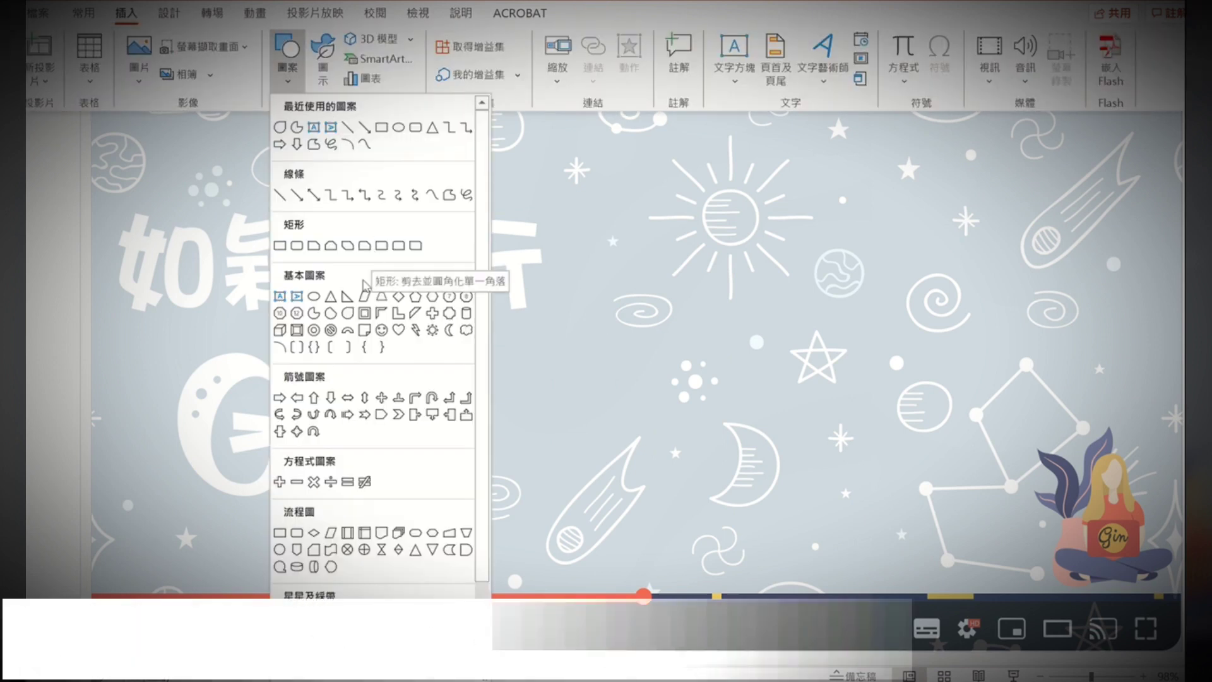
{"action": "left_click", "coordinate": [347, 312]}
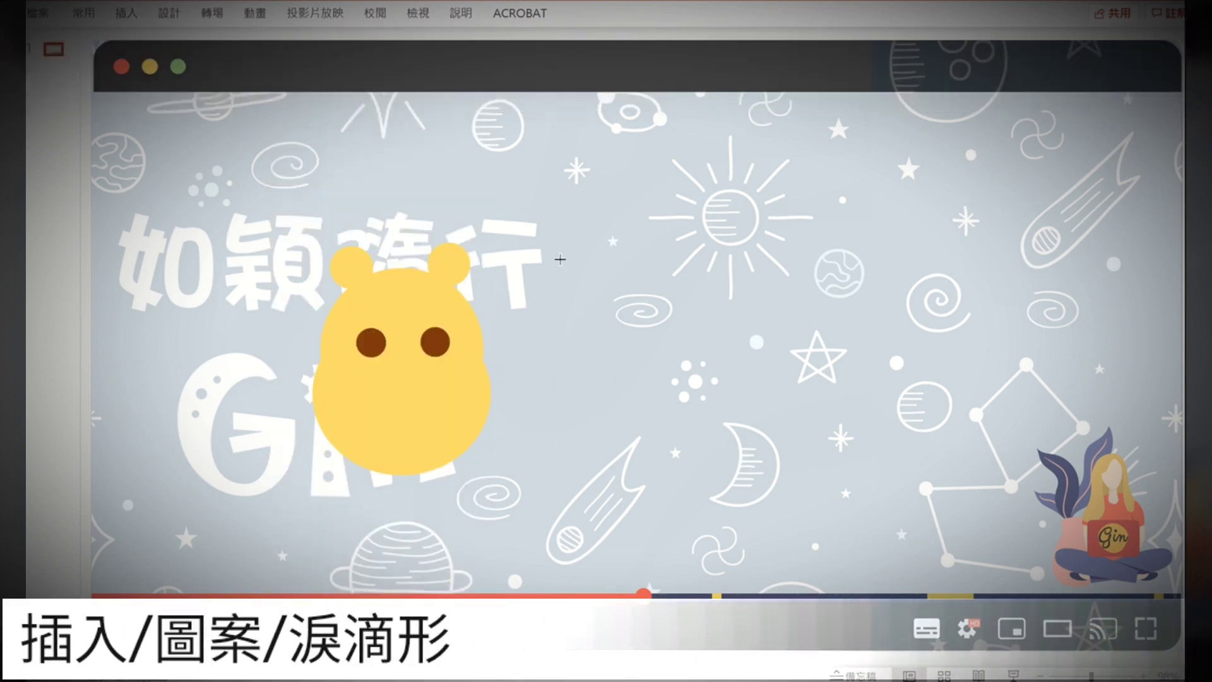
{"action": "left_click_drag", "start_coordinate": [560, 255], "coordinate": [639, 323]}
{"action": "left_click_drag", "start_coordinate": [600, 224], "coordinate": [623, 325]}
- Edit the teardrop's points to reshape it into a symmetrical nose with a flat top and rounded lower tip
{"action": "right_click", "coordinate": [606, 328]}
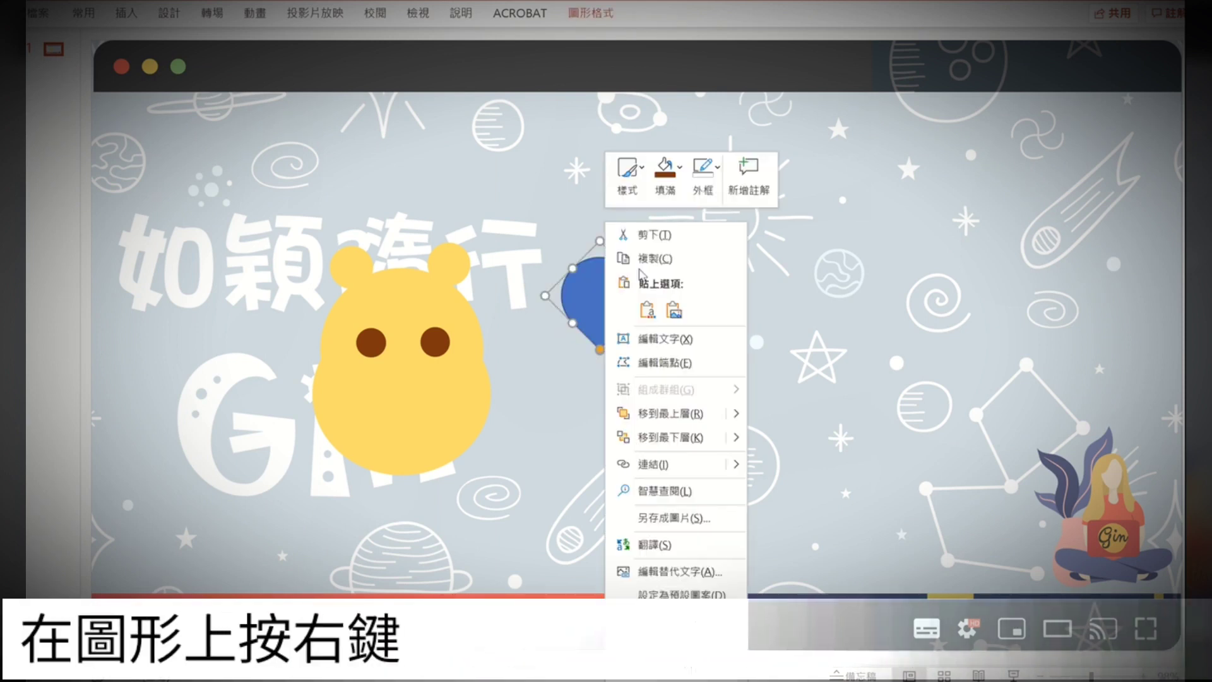
{"action": "left_click", "coordinate": [669, 363]}
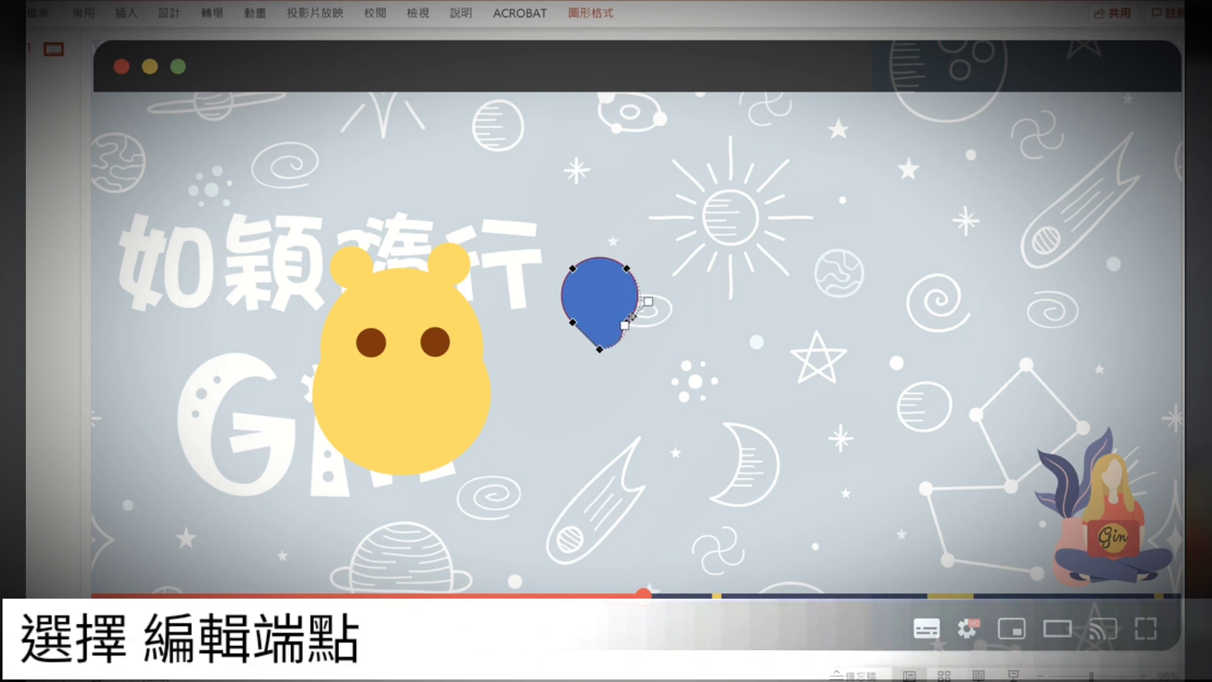
{"action": "left_click_drag", "start_coordinate": [635, 335], "coordinate": [628, 333]}
{"action": "left_click", "coordinate": [581, 327]}
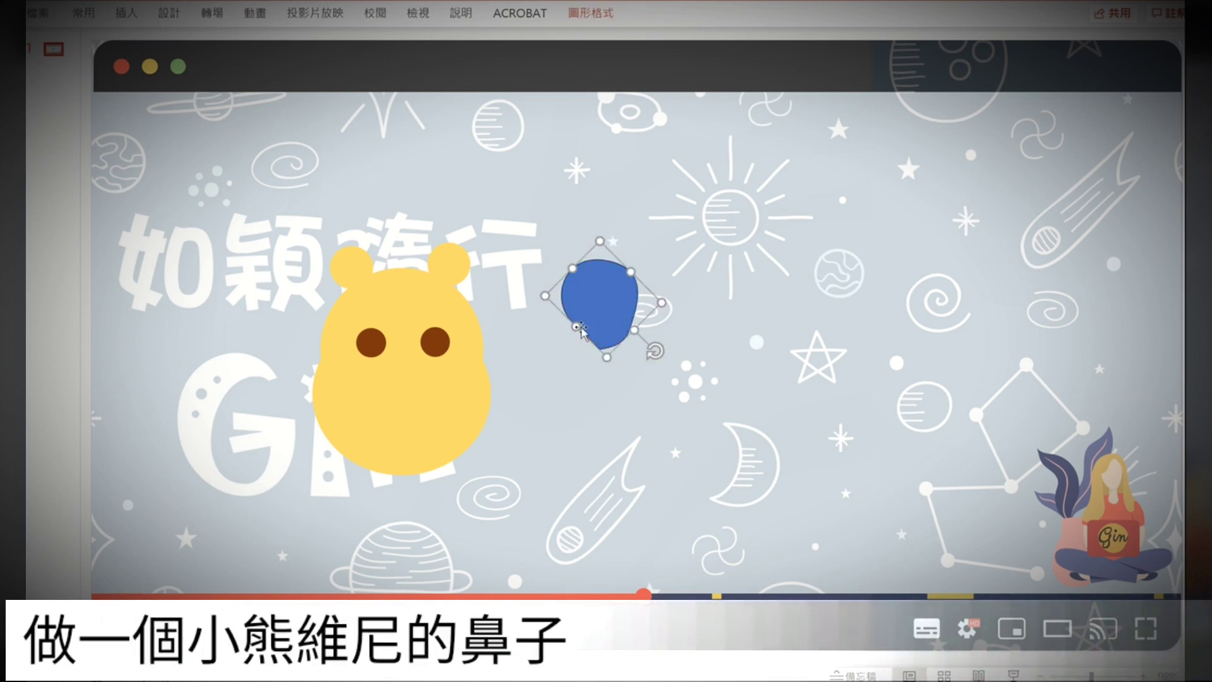
{"action": "right_click", "coordinate": [583, 302]}
{"action": "left_click", "coordinate": [645, 416]}
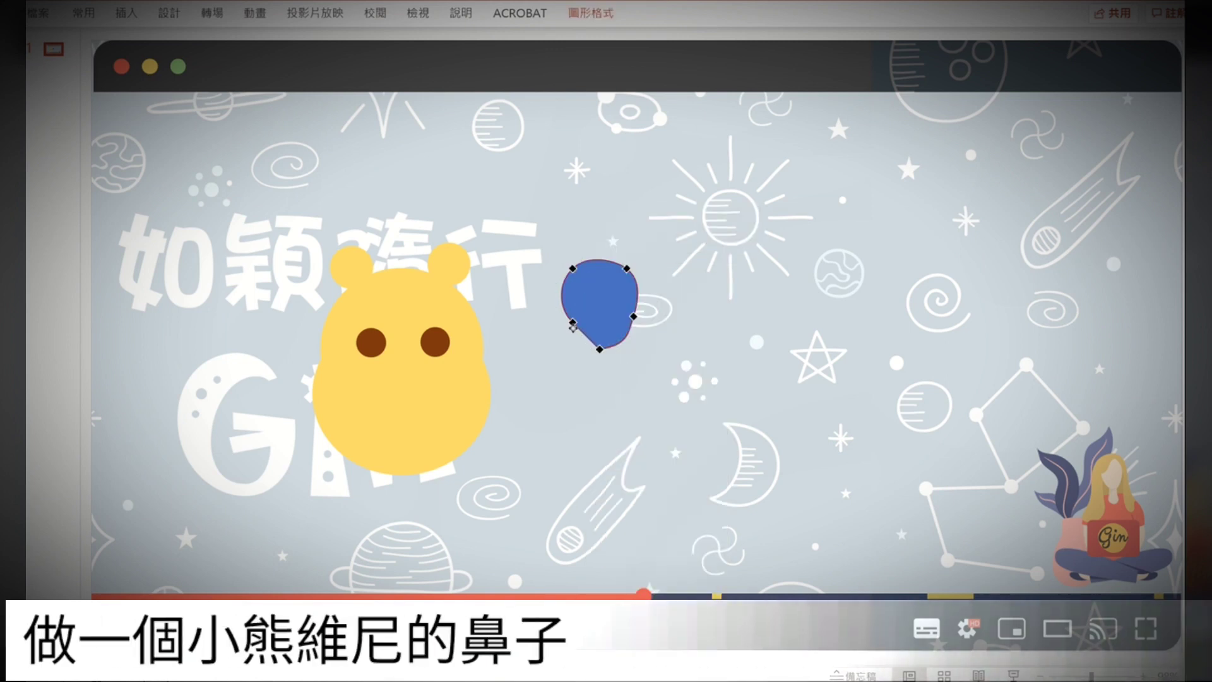
{"action": "left_click", "coordinate": [572, 323]}
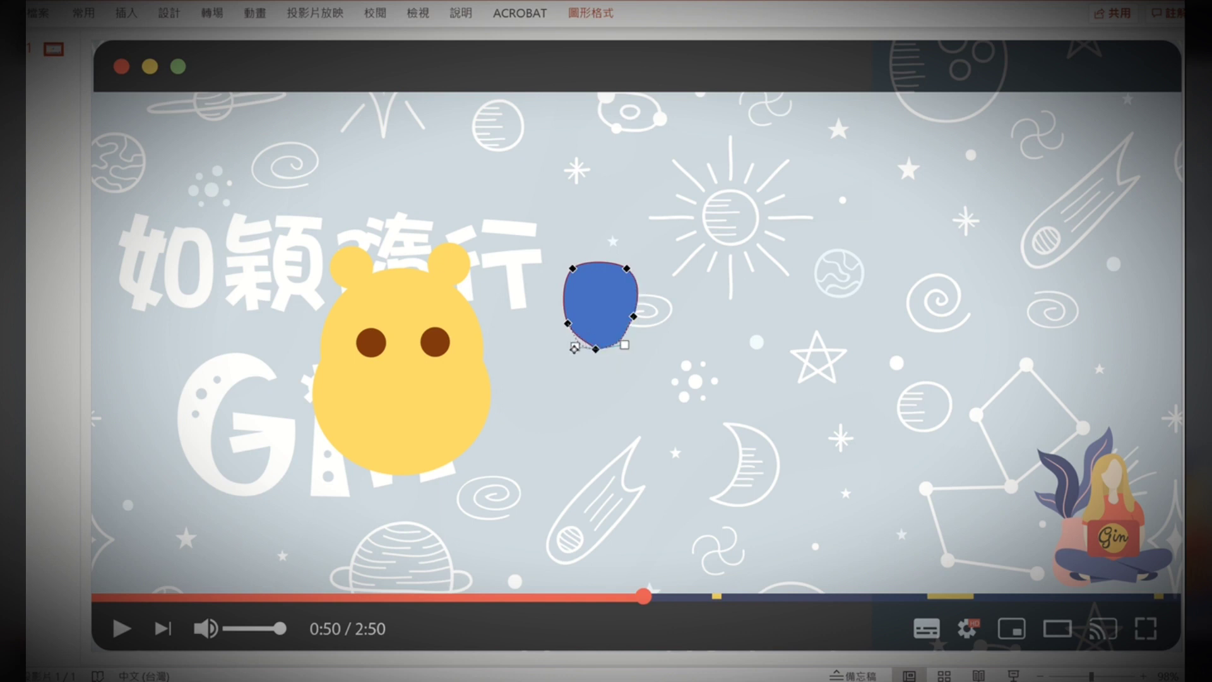
{"action": "left_click", "coordinate": [591, 311]}
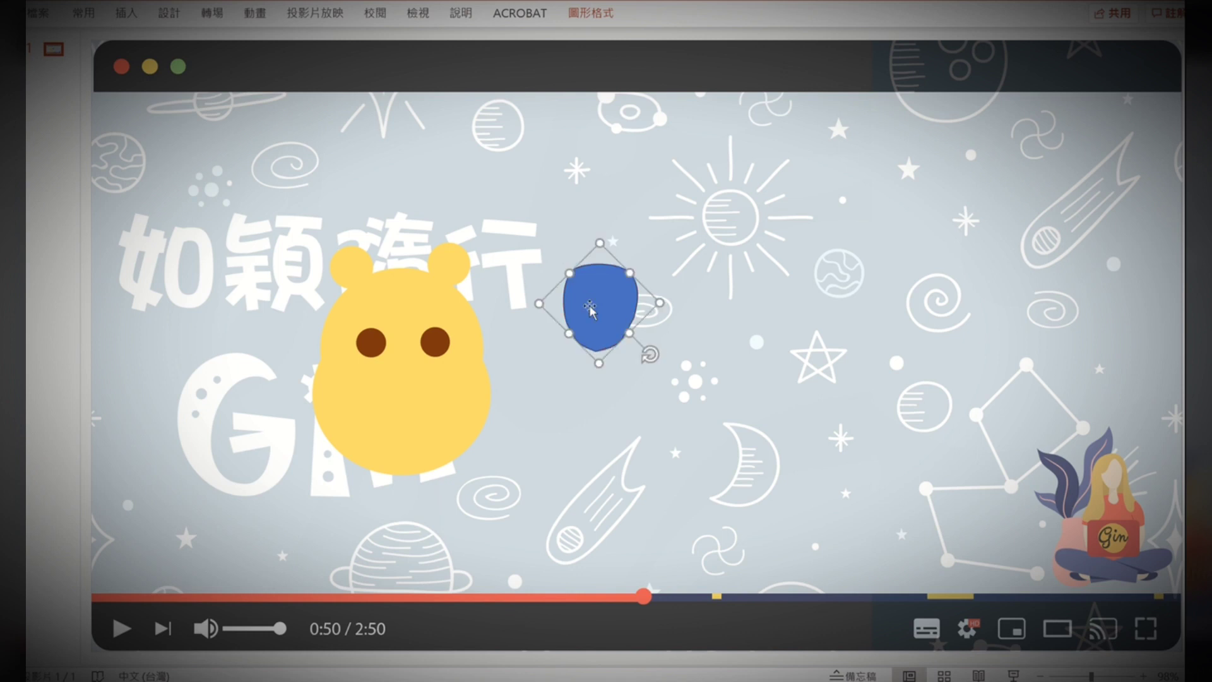
- Shrink the nose shape and move it close to the bear's head
{"action": "left_click_drag", "start_coordinate": [600, 364], "coordinate": [601, 292]}
{"action": "left_click_drag", "start_coordinate": [599, 243], "coordinate": [582, 273]}
{"action": "left_click_drag", "start_coordinate": [599, 274], "coordinate": [549, 379]}
- Fill the nose with dark brown and remove its outline
{"action": "right_click", "coordinate": [550, 379]}
{"action": "left_click", "coordinate": [614, 245]}
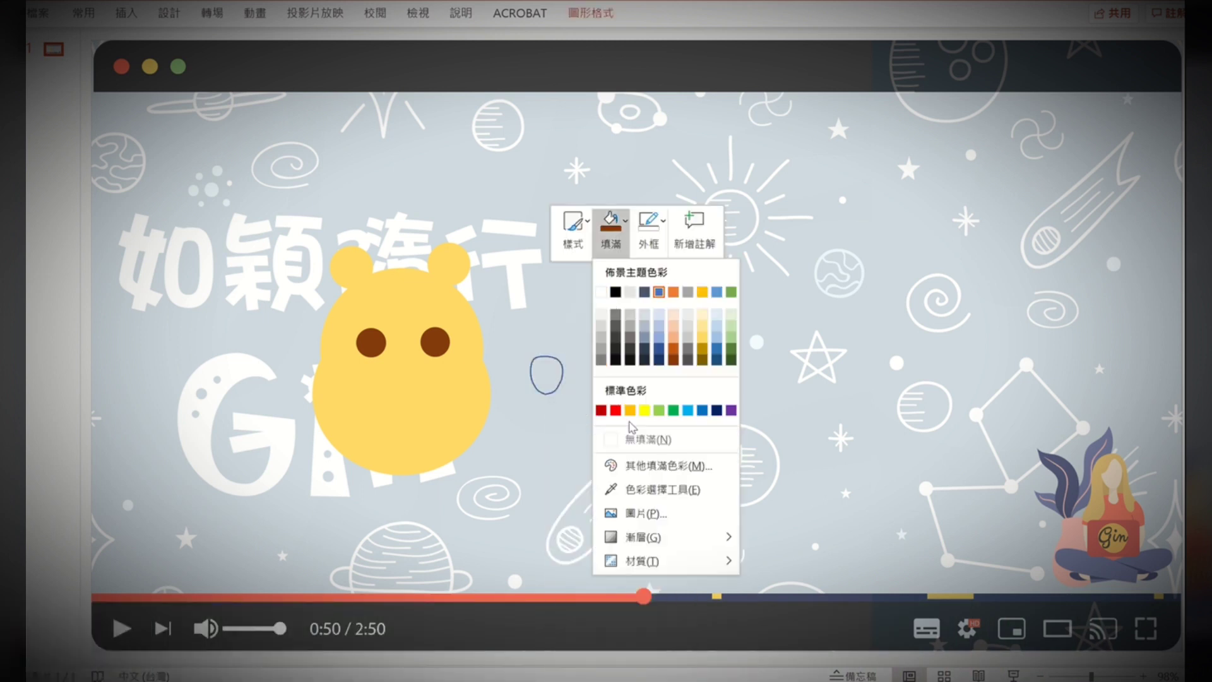
{"action": "left_click", "coordinate": [673, 359]}
{"action": "left_click", "coordinate": [650, 244]}
{"action": "left_click", "coordinate": [660, 437]}
- Place the nose on the bear's face, centred just below the two eyes
{"action": "left_click_drag", "start_coordinate": [557, 375], "coordinate": [395, 388]}
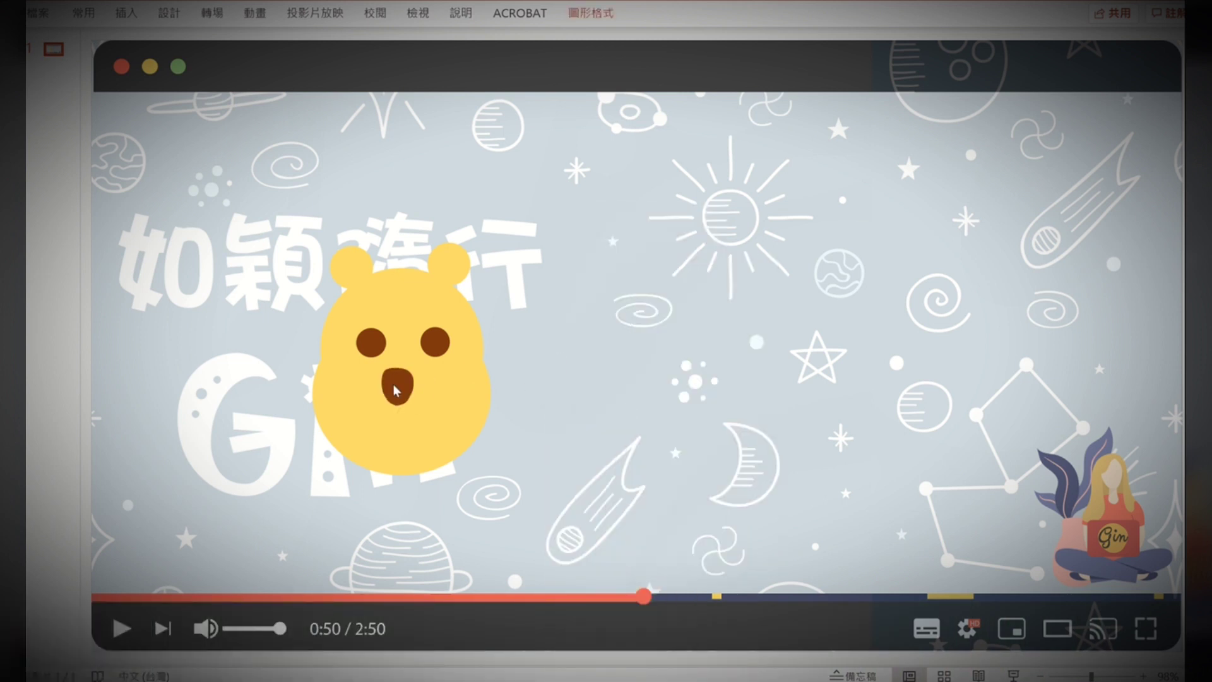
{"action": "left_click", "coordinate": [397, 383]}
{"action": "left_click", "coordinate": [371, 341], "text": "shift"}
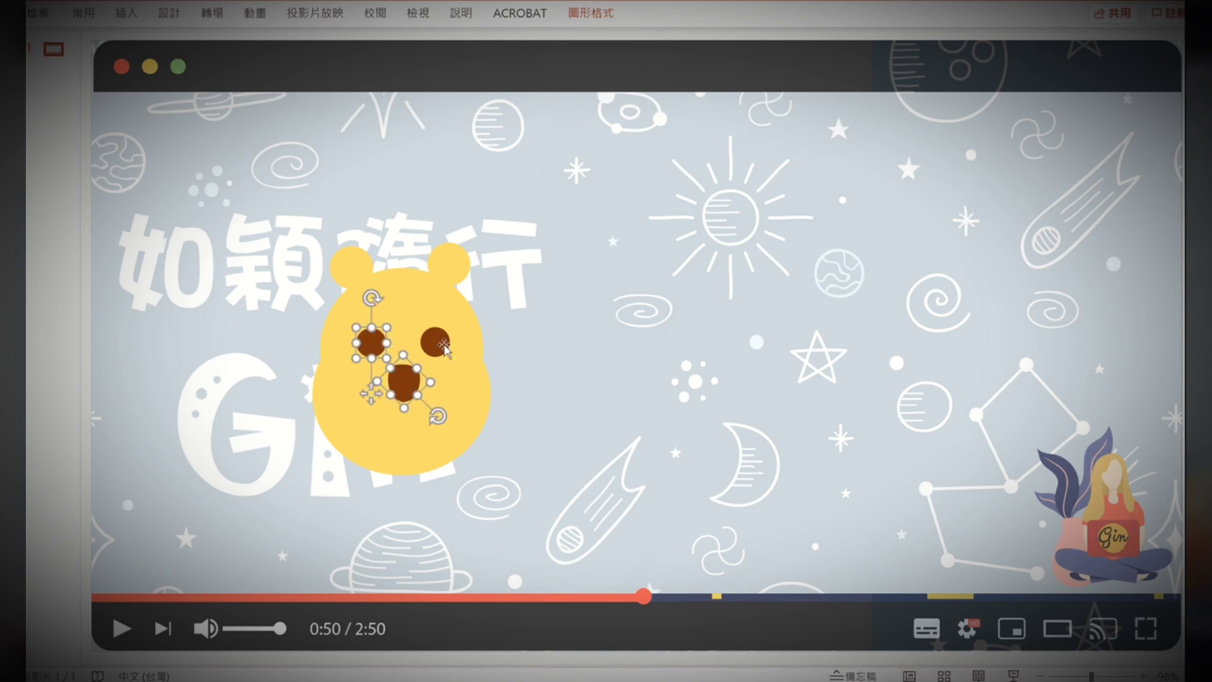
{"action": "left_click", "coordinate": [597, 341]}
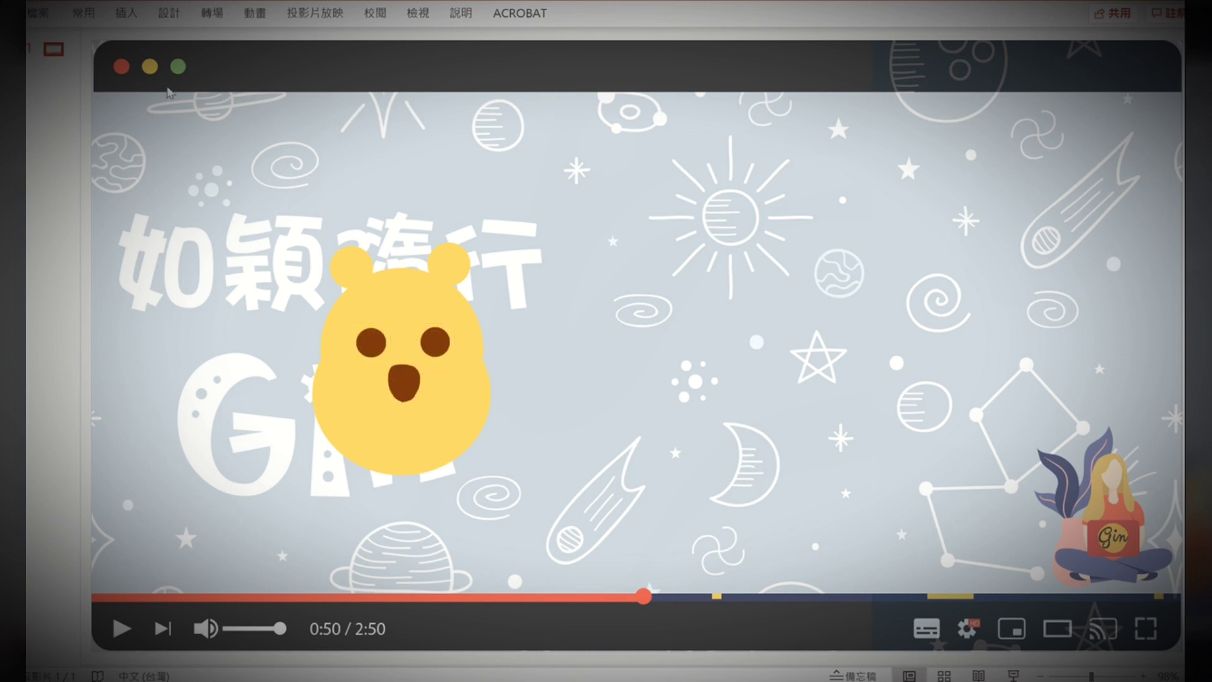
- Draw a small arc on the empty background beside the bear's head
{"action": "left_click", "coordinate": [126, 12]}
{"action": "left_click", "coordinate": [287, 56]}
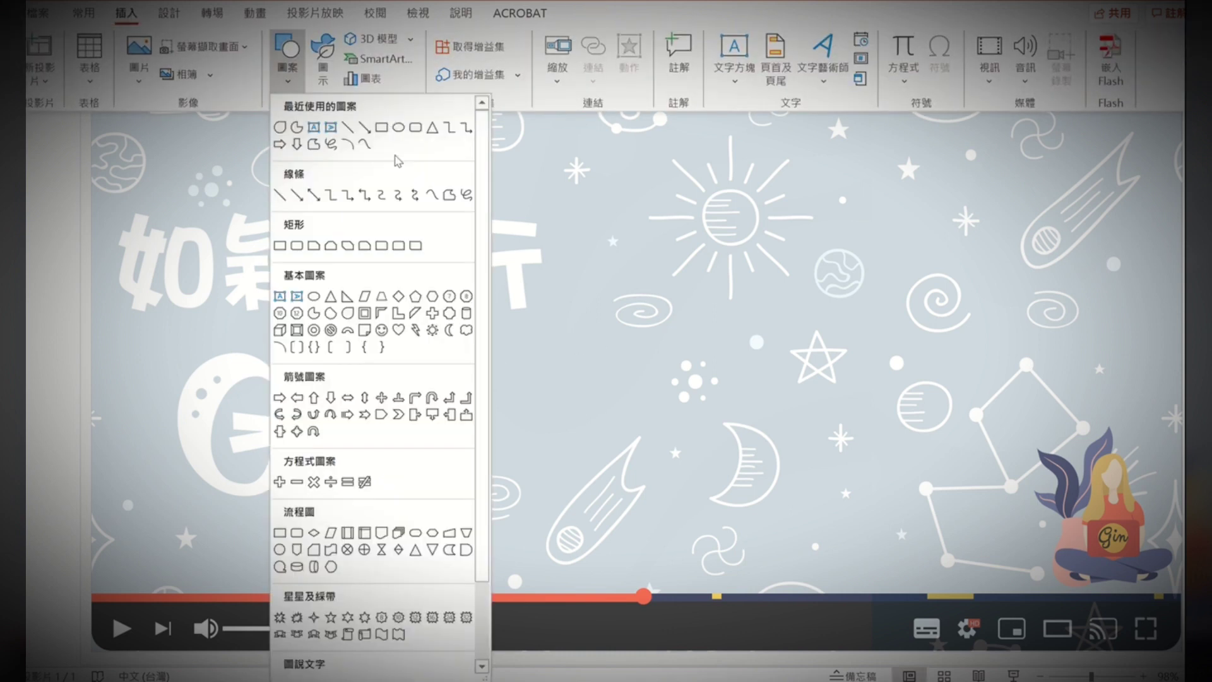
{"action": "left_click", "coordinate": [347, 145]}
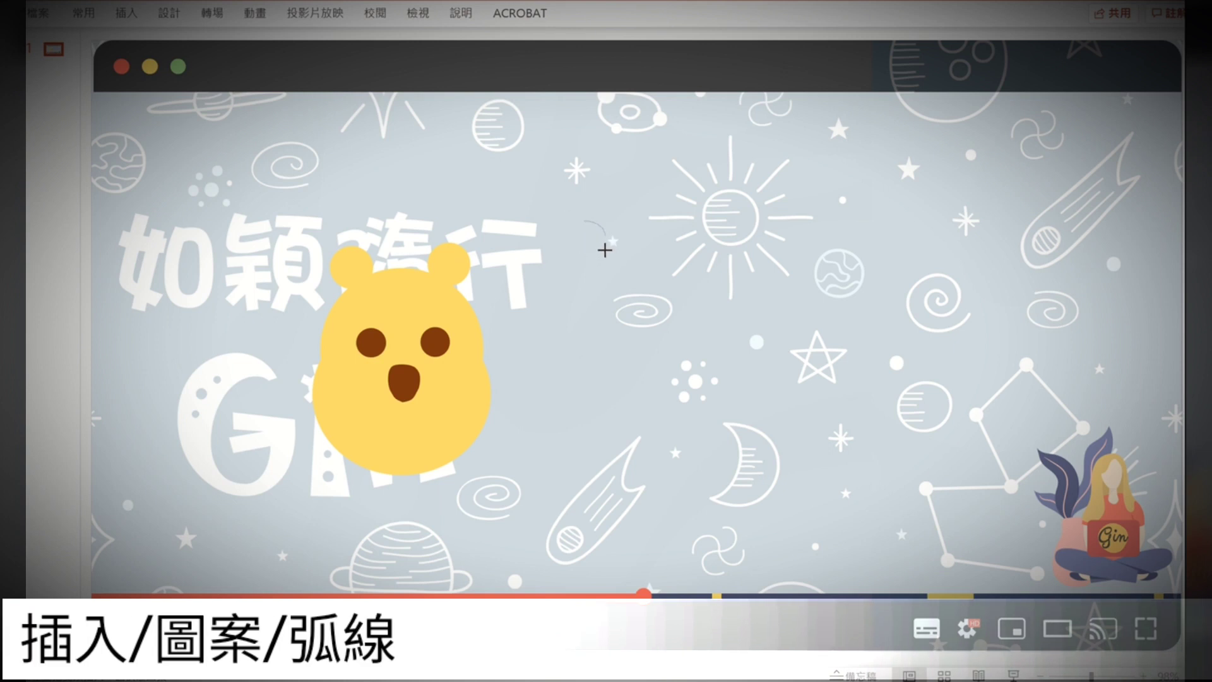
{"action": "left_click_drag", "start_coordinate": [604, 250], "coordinate": [605, 250]}
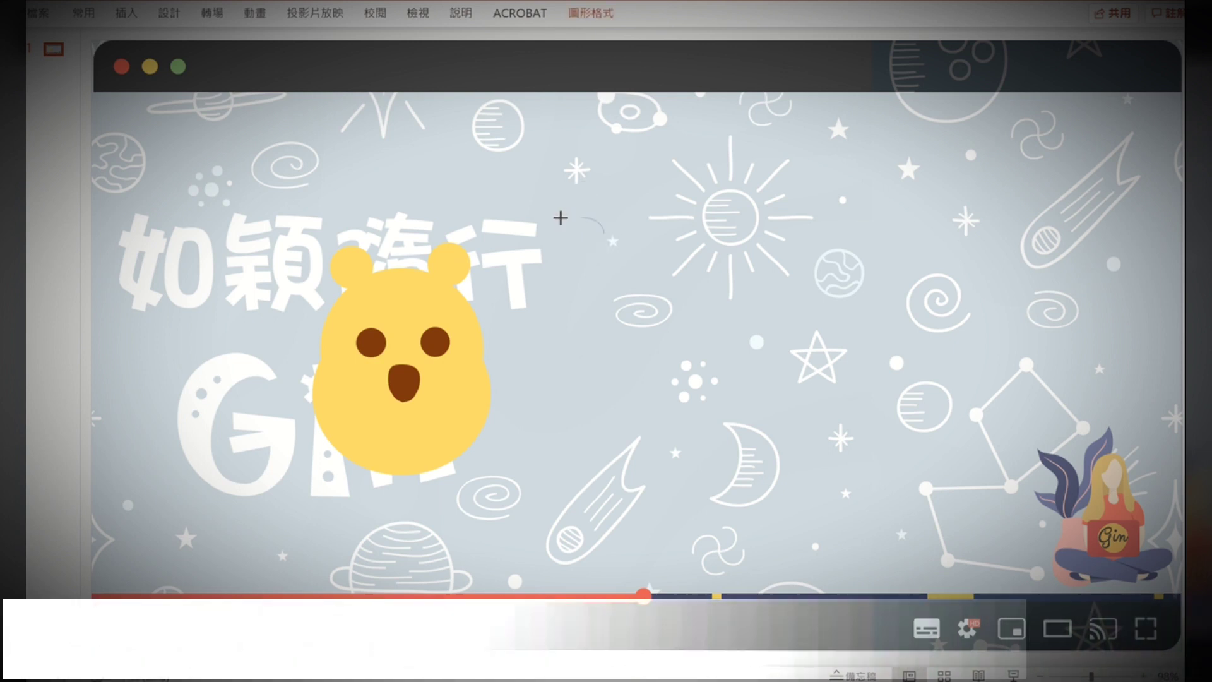
{"action": "left_click_drag", "start_coordinate": [560, 217], "coordinate": [604, 250]}
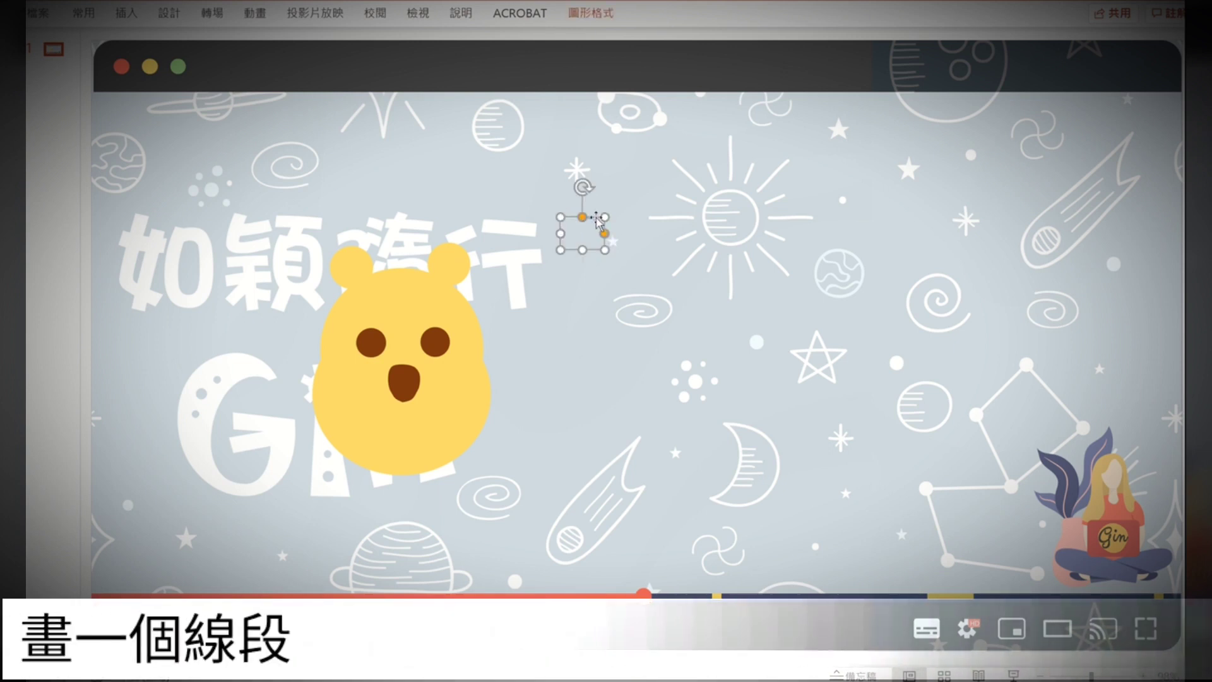
- Set the arc's line weight to 2.25 pt and its colour to dark brown
{"action": "right_click", "coordinate": [598, 222]}
{"action": "left_click", "coordinate": [694, 169]}
{"action": "mouse_move", "coordinate": [758, 458]}
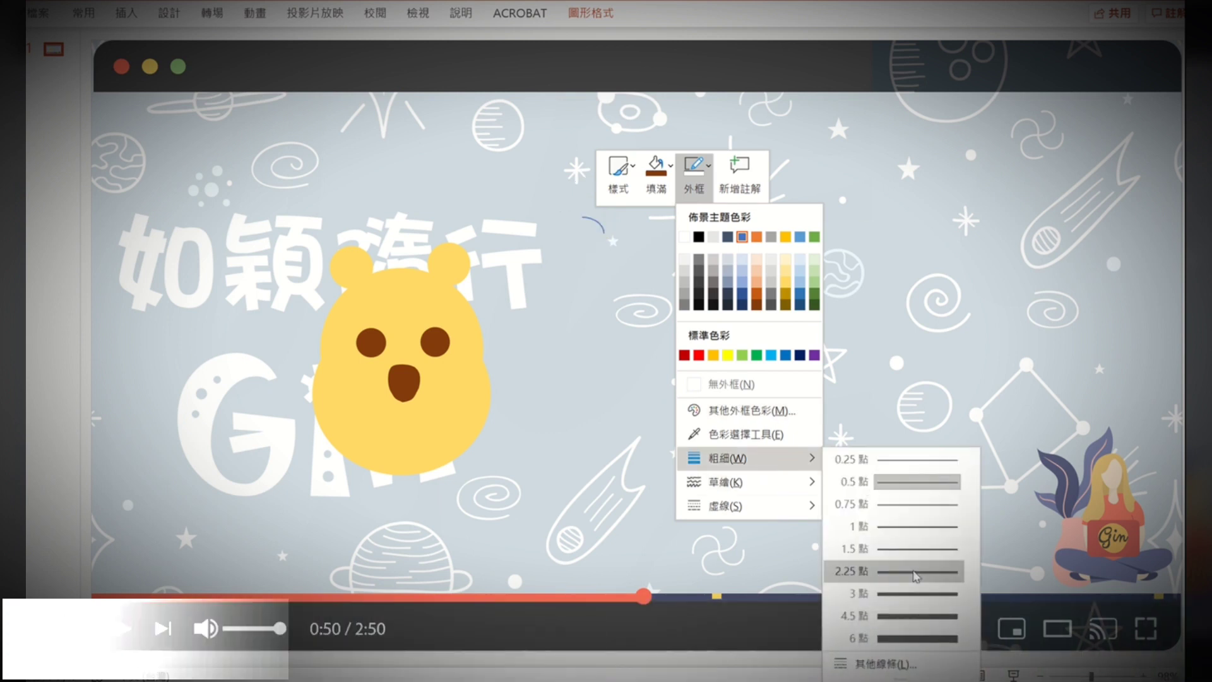
{"action": "left_click", "coordinate": [915, 571]}
{"action": "left_click", "coordinate": [693, 169]}
{"action": "left_click", "coordinate": [756, 305]}
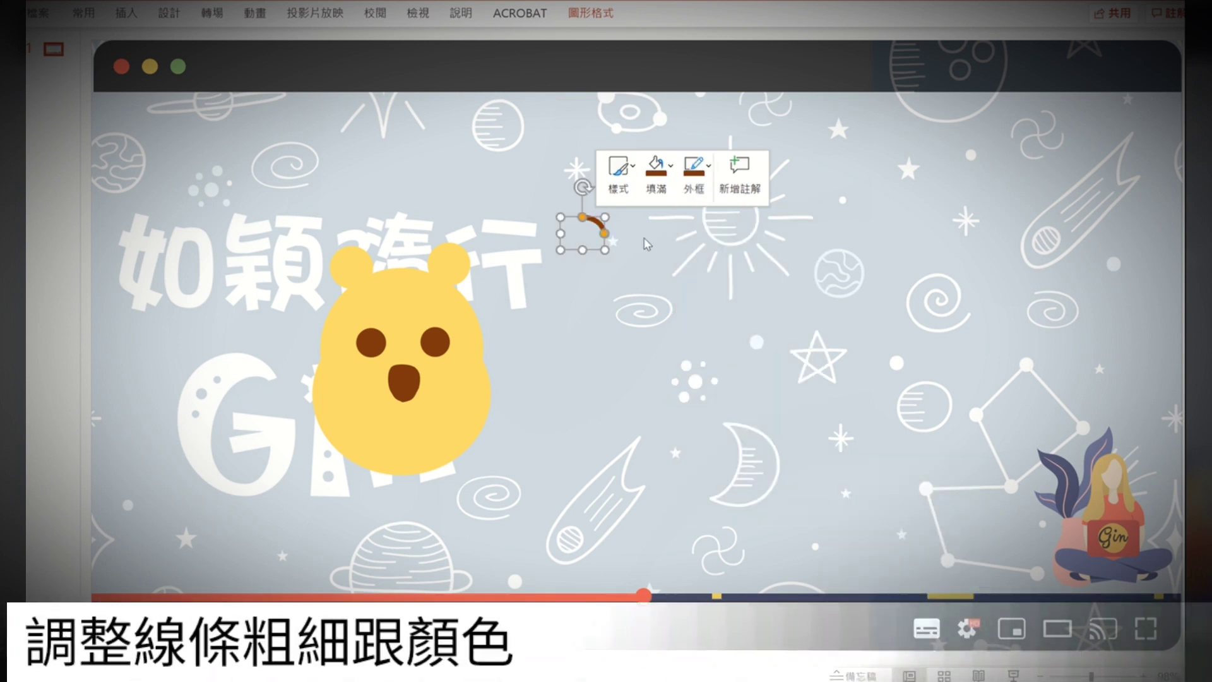
- Lengthen and rotate the arc into an eyebrow and place it above the bear's left-hand eye
{"action": "left_click", "coordinate": [540, 219]}
{"action": "left_click", "coordinate": [585, 211]}
{"action": "left_click_drag", "start_coordinate": [574, 179], "coordinate": [539, 201]}
{"action": "left_click_drag", "start_coordinate": [527, 222], "coordinate": [430, 276]}
{"action": "left_click_drag", "start_coordinate": [372, 313], "coordinate": [371, 313]}
- Try to duplicate the eyebrow by pasting it as a picture
{"action": "right_click", "coordinate": [368, 315]}
{"action": "left_click", "coordinate": [433, 258]}
{"action": "right_click", "coordinate": [558, 267]}
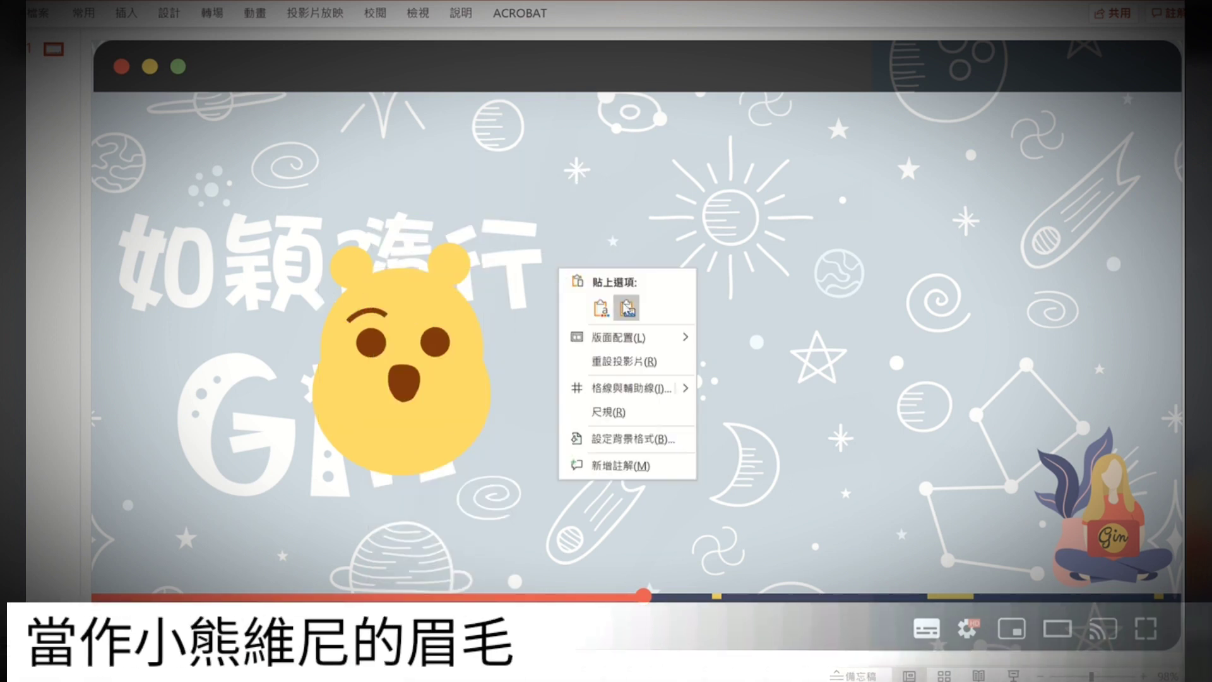
{"action": "left_click", "coordinate": [627, 308]}
{"action": "key", "text": "ctrl+z"}
- Copy the eyebrow as an editable shape and place the copy above the right-hand eye
{"action": "right_click", "coordinate": [365, 313]}
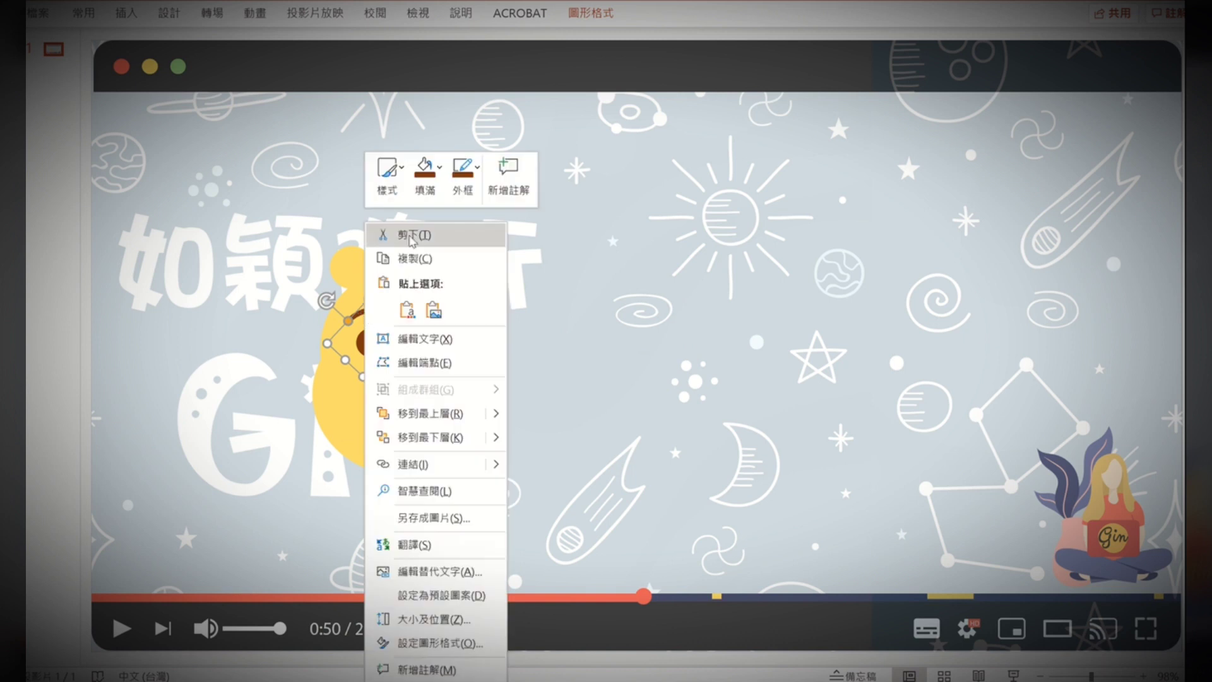
{"action": "left_click", "coordinate": [414, 259]}
{"action": "right_click", "coordinate": [634, 272]}
{"action": "left_click", "coordinate": [666, 313]}
{"action": "left_click_drag", "start_coordinate": [398, 316], "coordinate": [441, 311]}
- Turn another copy of the eyebrow arc upside down beside the face and enlarge it into a mouth curve
{"action": "left_click", "coordinate": [372, 311]}
{"action": "left_click_drag", "start_coordinate": [329, 301], "coordinate": [760, 344]}
{"action": "left_click", "coordinate": [558, 326]}
{"action": "right_click", "coordinate": [562, 309]}
{"action": "left_click", "coordinate": [605, 352]}
{"action": "key", "text": "ctrl+z"}
{"action": "left_click", "coordinate": [387, 323]}
{"action": "left_click_drag", "start_coordinate": [389, 325], "coordinate": [749, 417]}
{"action": "left_click_drag", "start_coordinate": [734, 352], "coordinate": [799, 350]}
{"action": "left_click_drag", "start_coordinate": [686, 390], "coordinate": [619, 358]}
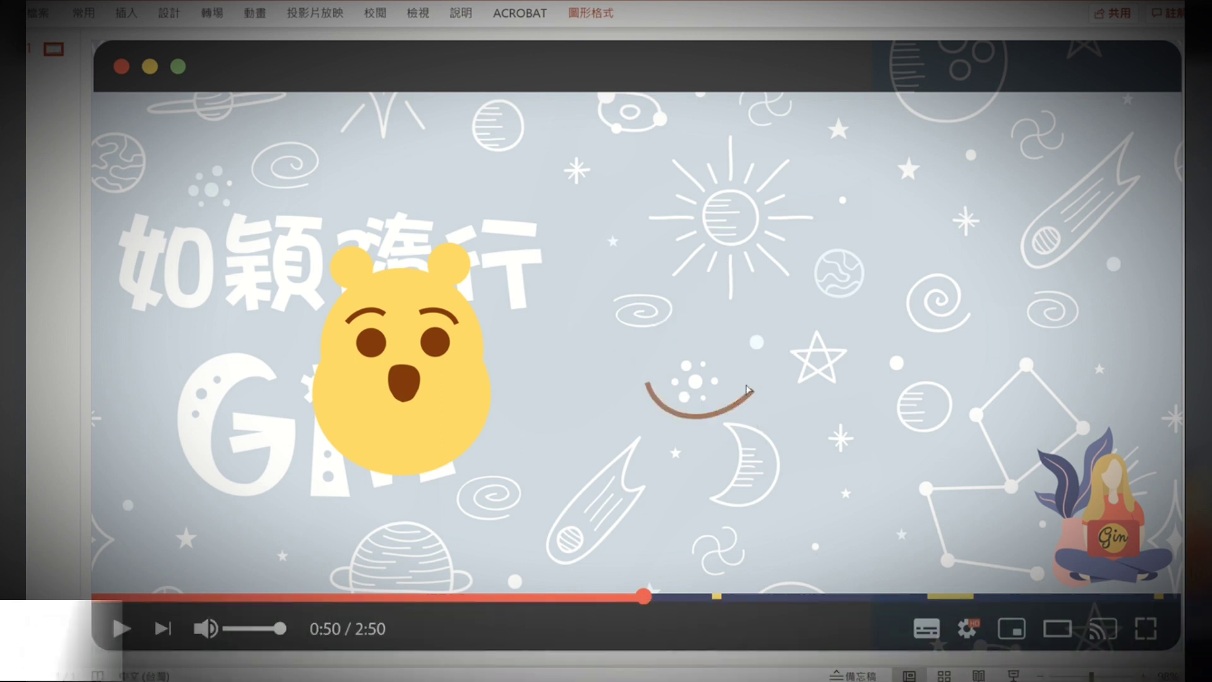
{"action": "left_click_drag", "start_coordinate": [692, 439], "coordinate": [698, 439]}
- Edit the mouth curve's points into an even smile and place it on the face below the nose
{"action": "right_click", "coordinate": [693, 415]}
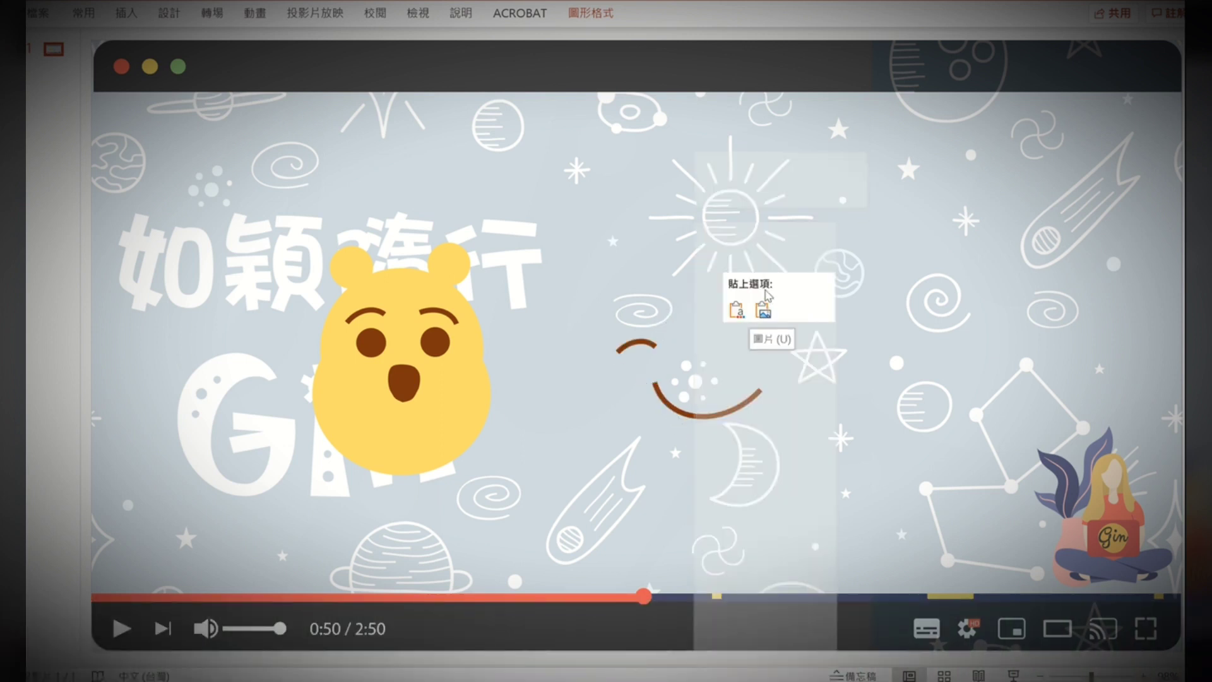
{"action": "left_click", "coordinate": [754, 362]}
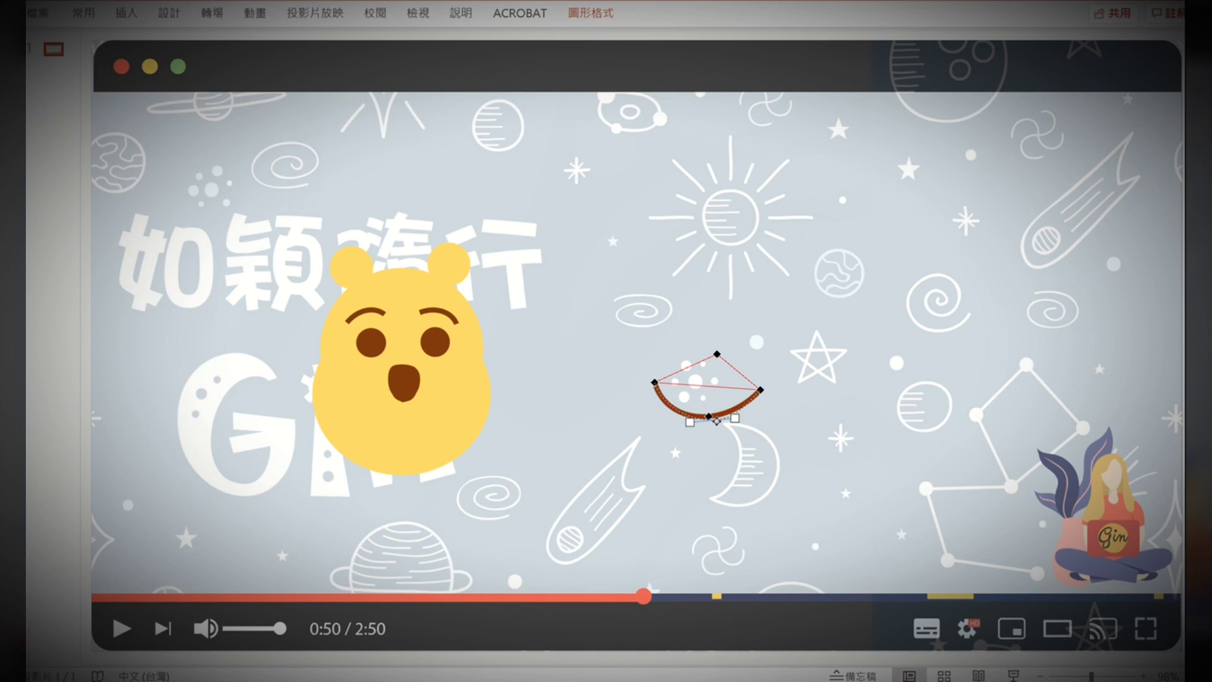
{"action": "left_click", "coordinate": [775, 398]}
{"action": "left_click", "coordinate": [736, 415]}
{"action": "left_click_drag", "start_coordinate": [761, 390], "coordinate": [763, 378]}
{"action": "left_click", "coordinate": [690, 414]}
{"action": "left_click_drag", "start_coordinate": [690, 414], "coordinate": [387, 437]}
{"action": "left_click", "coordinate": [507, 362]}
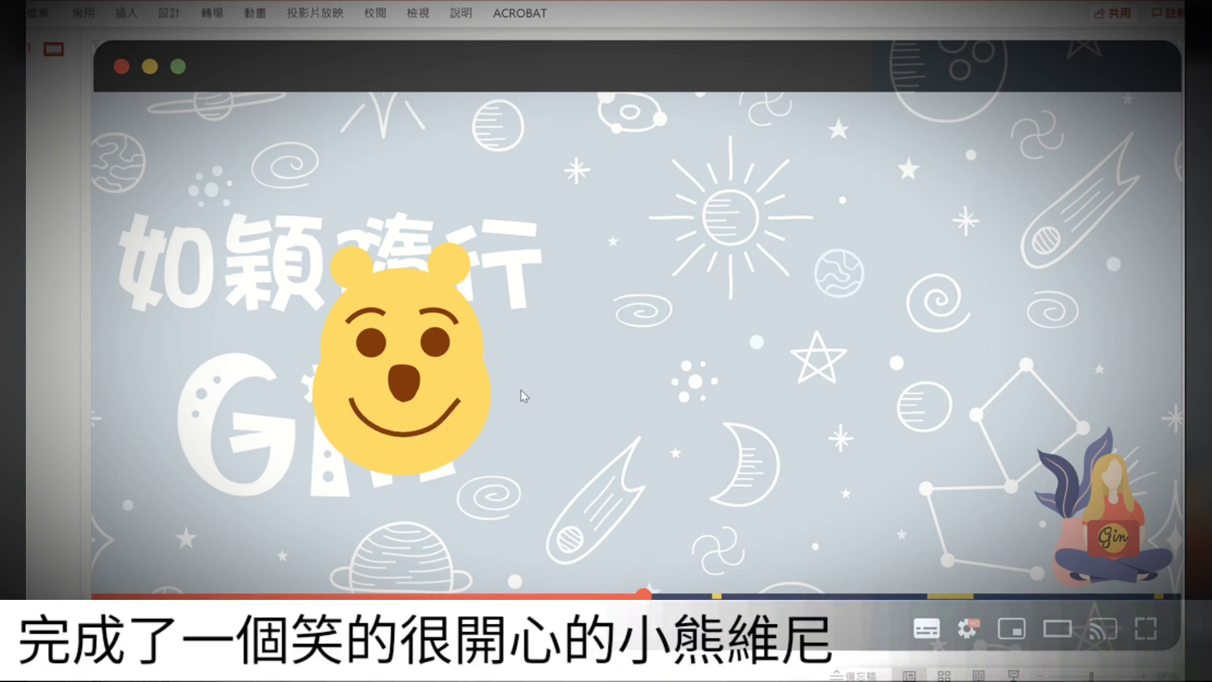
- Group the two head circles and both ears into one head outline object
{"action": "left_click", "coordinate": [385, 275]}
{"action": "left_click", "coordinate": [352, 265], "text": "shift"}
{"action": "left_click", "coordinate": [450, 272], "text": "shift"}
{"action": "right_click", "coordinate": [450, 271]}
{"action": "mouse_move", "coordinate": [517, 386]}
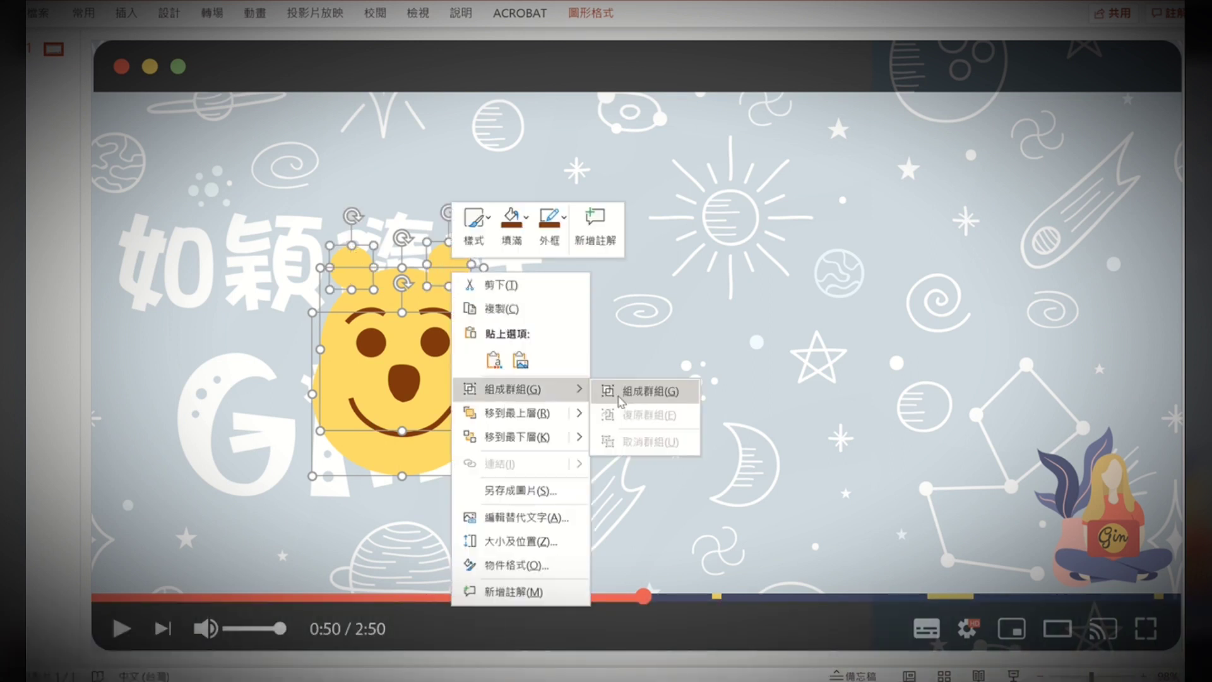
{"action": "left_click", "coordinate": [632, 386]}
- Duplicate the grouped head outline and place the copy beside the finished smiling bear
{"action": "left_click", "coordinate": [407, 293]}
{"action": "left_click", "coordinate": [453, 246]}
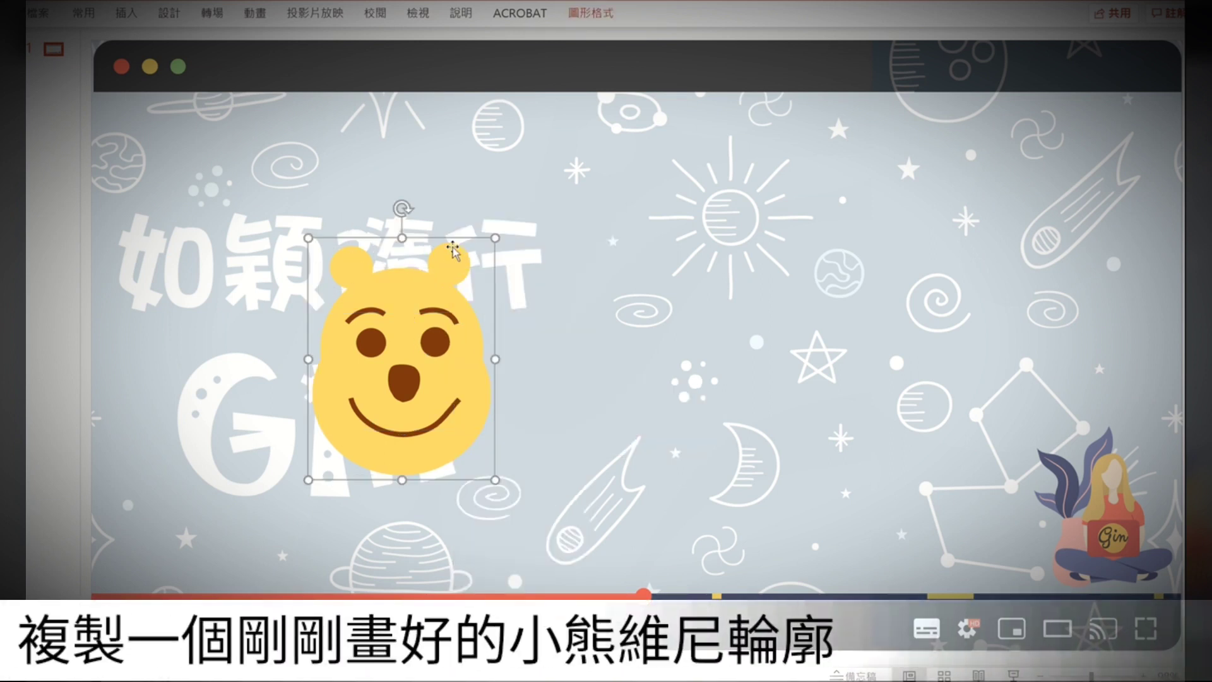
{"action": "right_click", "coordinate": [607, 247]}
{"action": "left_click", "coordinate": [650, 285]}
{"action": "left_click_drag", "start_coordinate": [438, 351], "coordinate": [694, 347]}
{"action": "left_click", "coordinate": [514, 351]}
- Copy the first bear's eyes and nose and place the copies on the second head
{"action": "left_click", "coordinate": [435, 337]}
{"action": "right_click", "coordinate": [435, 337]}
{"action": "left_click", "coordinate": [503, 376]}
{"action": "right_click", "coordinate": [529, 211]}
{"action": "left_click", "coordinate": [570, 252]}
{"action": "left_click_drag", "start_coordinate": [451, 361], "coordinate": [705, 358]}
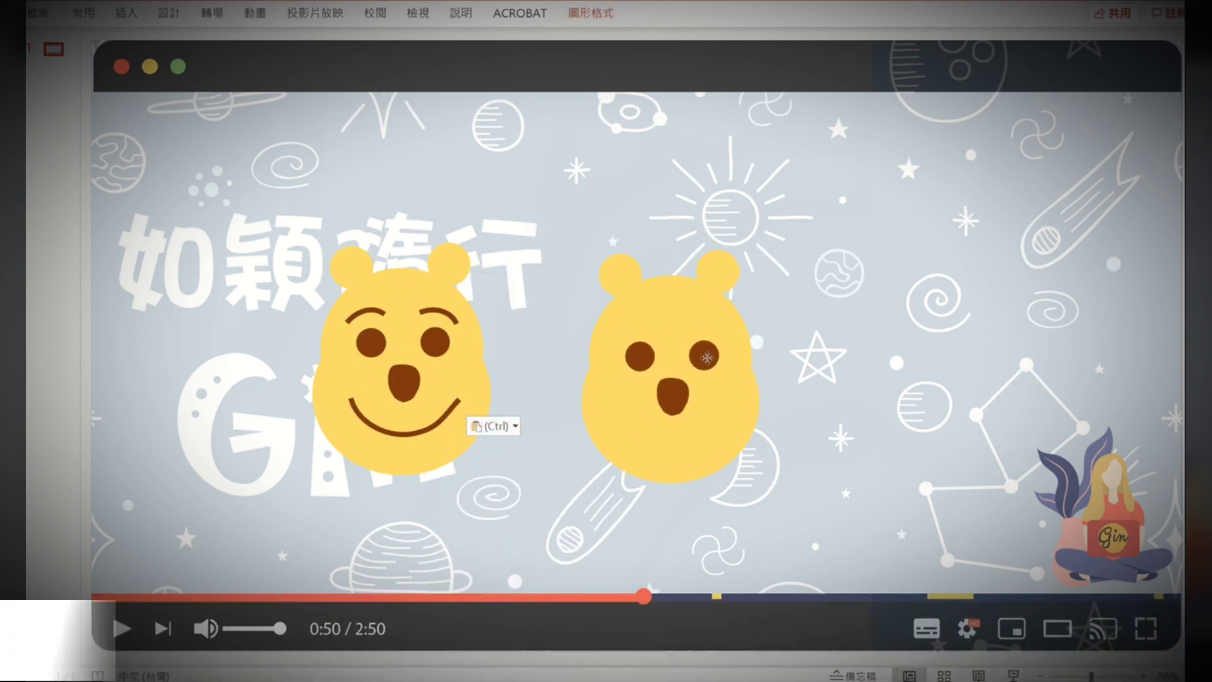
{"action": "left_click", "coordinate": [841, 354]}
- Draw a short slanted line beside the second head and give it a thick brown outline
{"action": "left_click", "coordinate": [125, 17]}
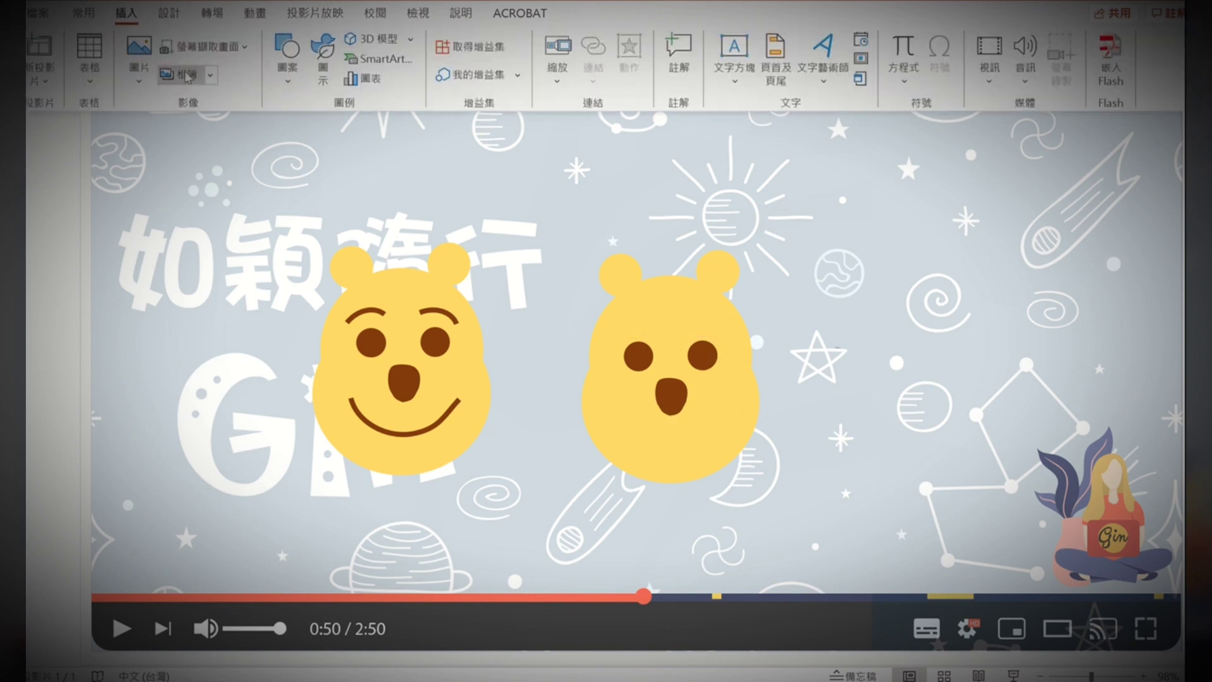
{"action": "left_click", "coordinate": [287, 76]}
{"action": "left_click", "coordinate": [362, 126]}
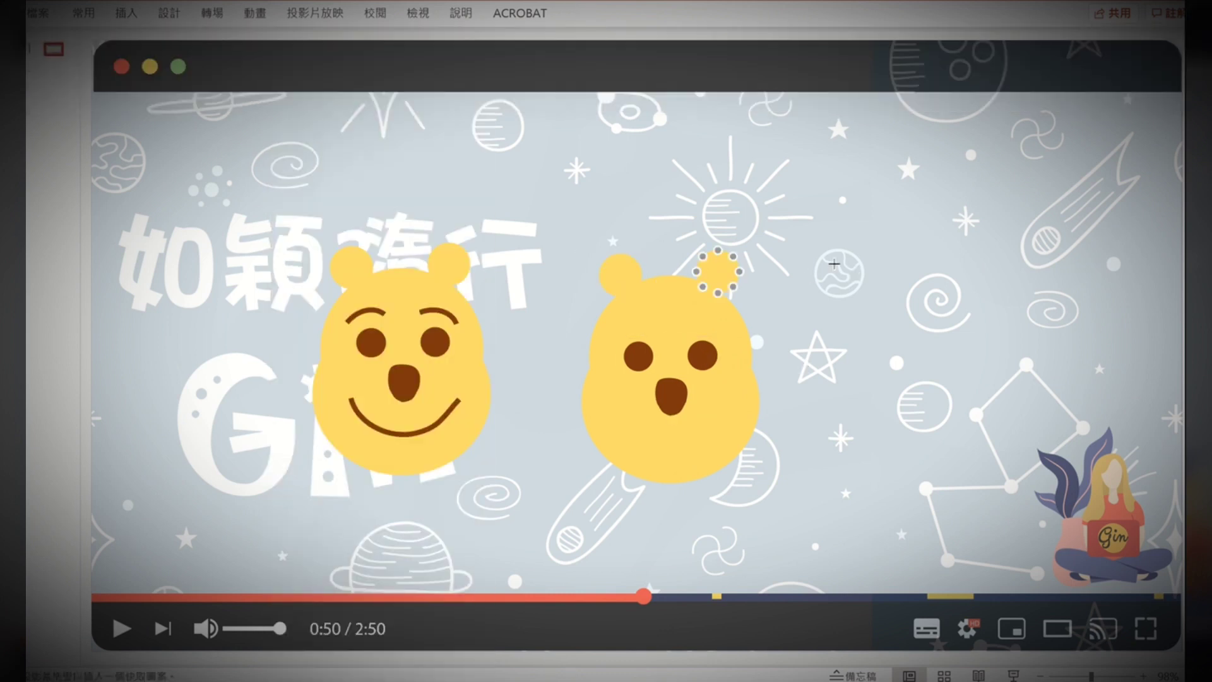
{"action": "left_click_drag", "start_coordinate": [865, 272], "coordinate": [872, 276]}
{"action": "right_click", "coordinate": [865, 271]}
{"action": "left_click", "coordinate": [967, 226]}
{"action": "mouse_move", "coordinate": [1038, 520]}
{"action": "left_click", "coordinate": [897, 613]}
{"action": "left_click", "coordinate": [975, 234]}
{"action": "left_click", "coordinate": [1030, 358]}
{"action": "left_click", "coordinate": [892, 309]}
- Duplicate the brown line and place two mirrored copies as frowning eyebrows above the second bear's eyes
{"action": "right_click", "coordinate": [824, 289]}
{"action": "left_click_drag", "start_coordinate": [855, 270], "coordinate": [896, 292]}
{"action": "left_click", "coordinate": [846, 313]}
{"action": "right_click", "coordinate": [987, 296]}
{"action": "left_click", "coordinate": [1029, 336]}
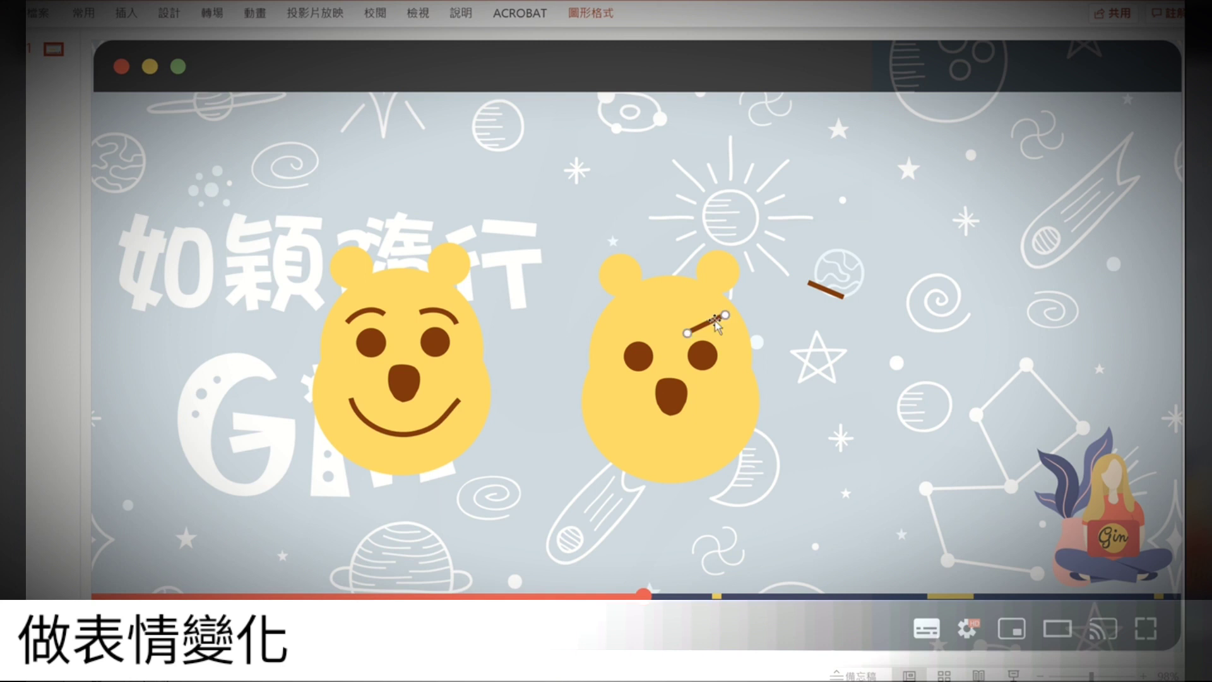
{"action": "left_click_drag", "start_coordinate": [732, 324], "coordinate": [689, 332]}
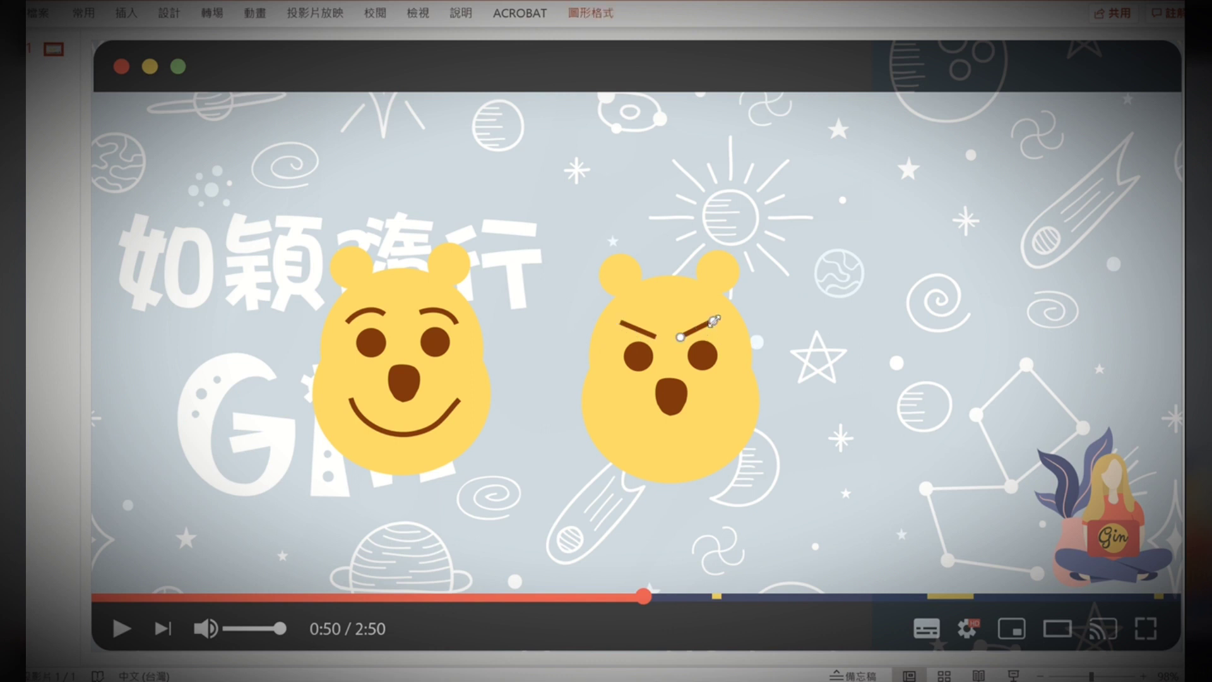
- Place another copy of the brown line as a slanted mouth below the second bear's nose and raise the first bear's smile slightly
{"action": "key", "text": "ctrl+v"}
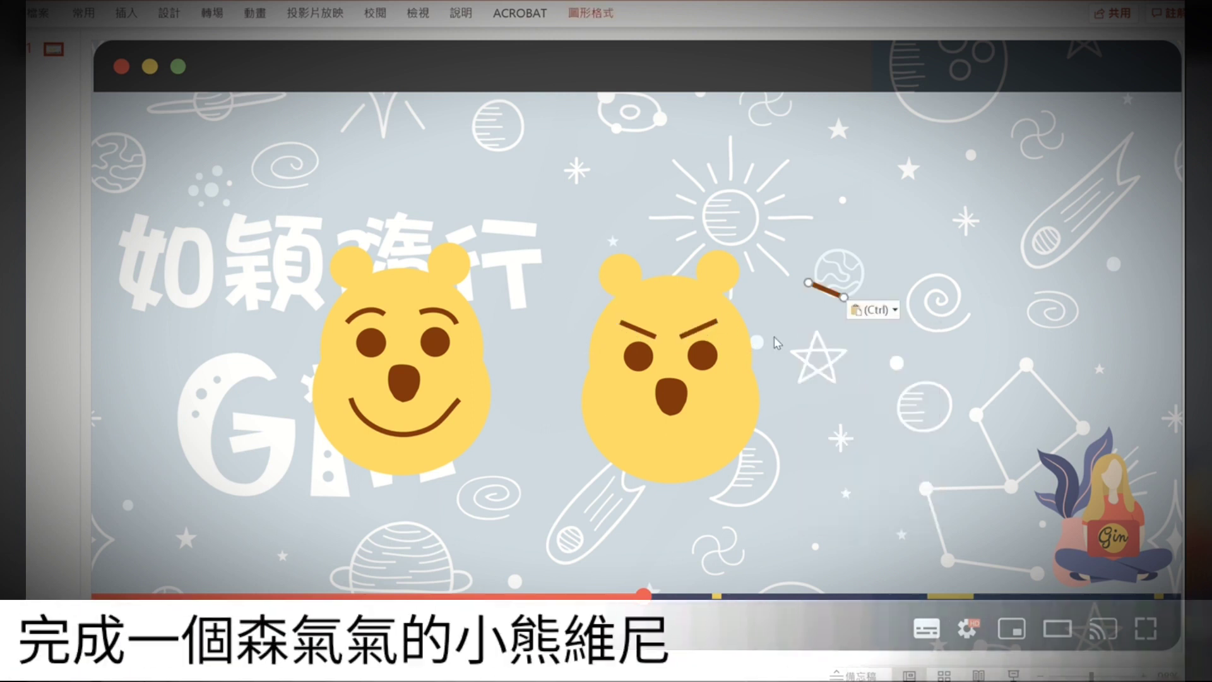
{"action": "left_click", "coordinate": [420, 434]}
{"action": "left_click_drag", "start_coordinate": [420, 434], "coordinate": [410, 430]}
{"action": "key", "text": "ctrl+z"}
{"action": "left_click", "coordinate": [412, 433]}
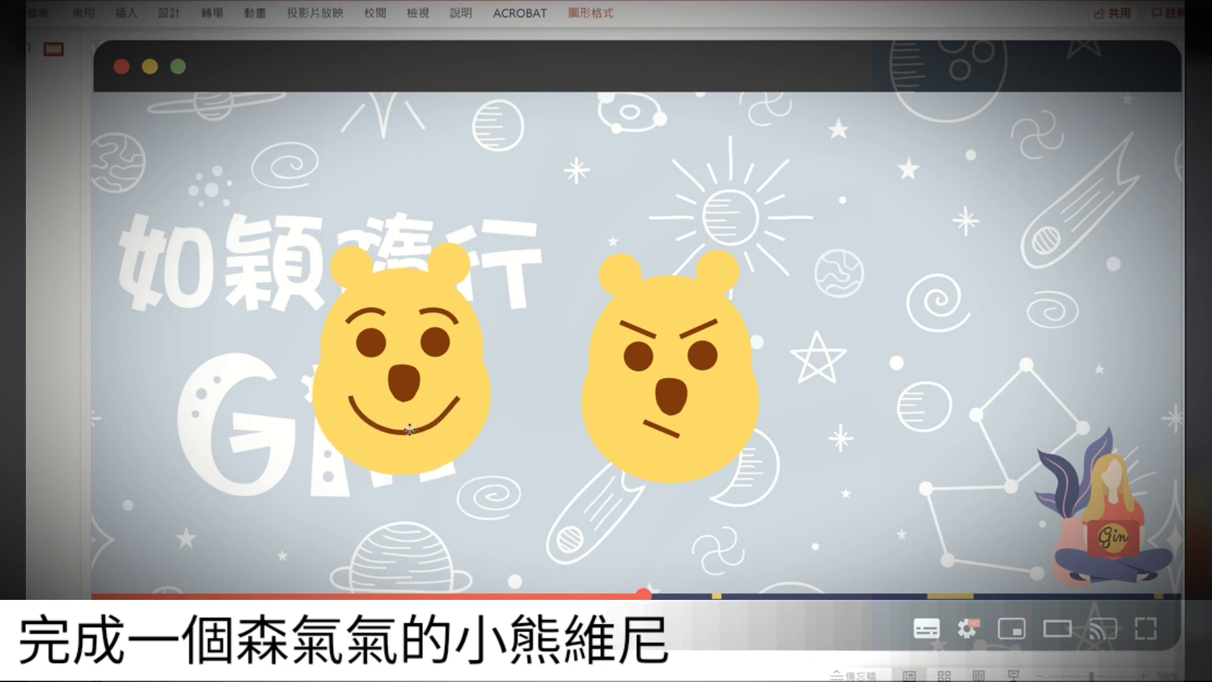
- Group each finished bear's parts into one object and move both bears to the slide's upper right area
{"action": "left_click_drag", "start_coordinate": [512, 191], "coordinate": [829, 495]}
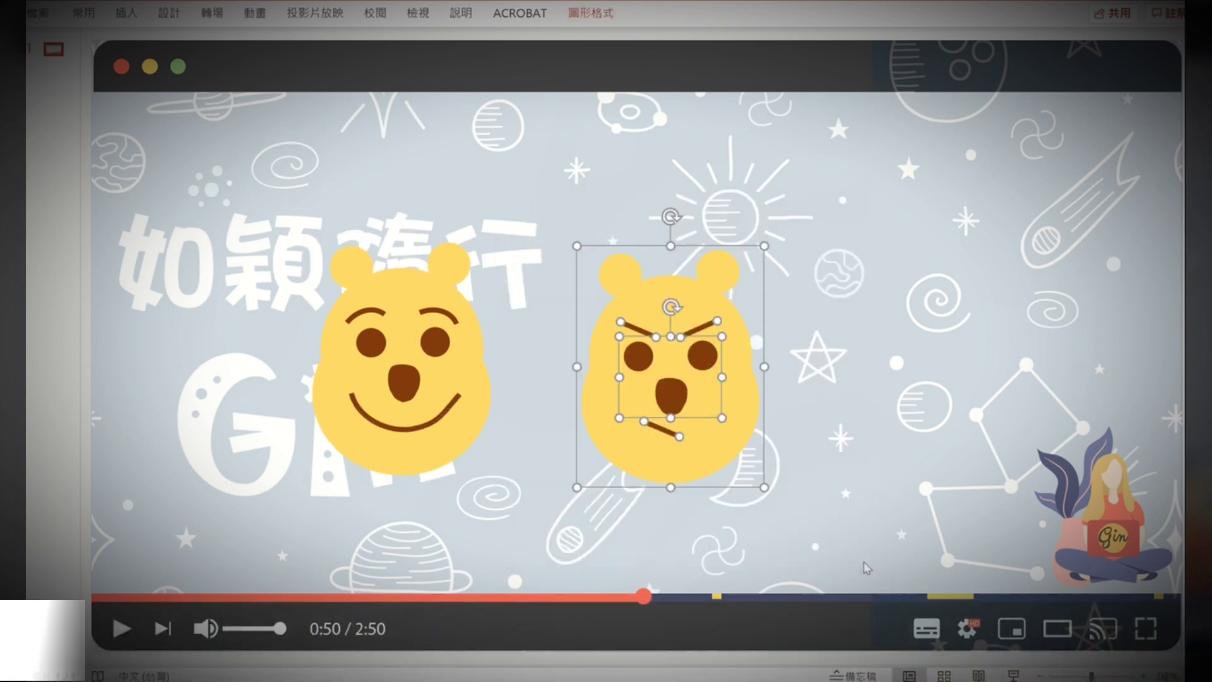
{"action": "left_click_drag", "start_coordinate": [305, 237], "coordinate": [530, 568]}
{"action": "key", "text": "ctrl+g"}
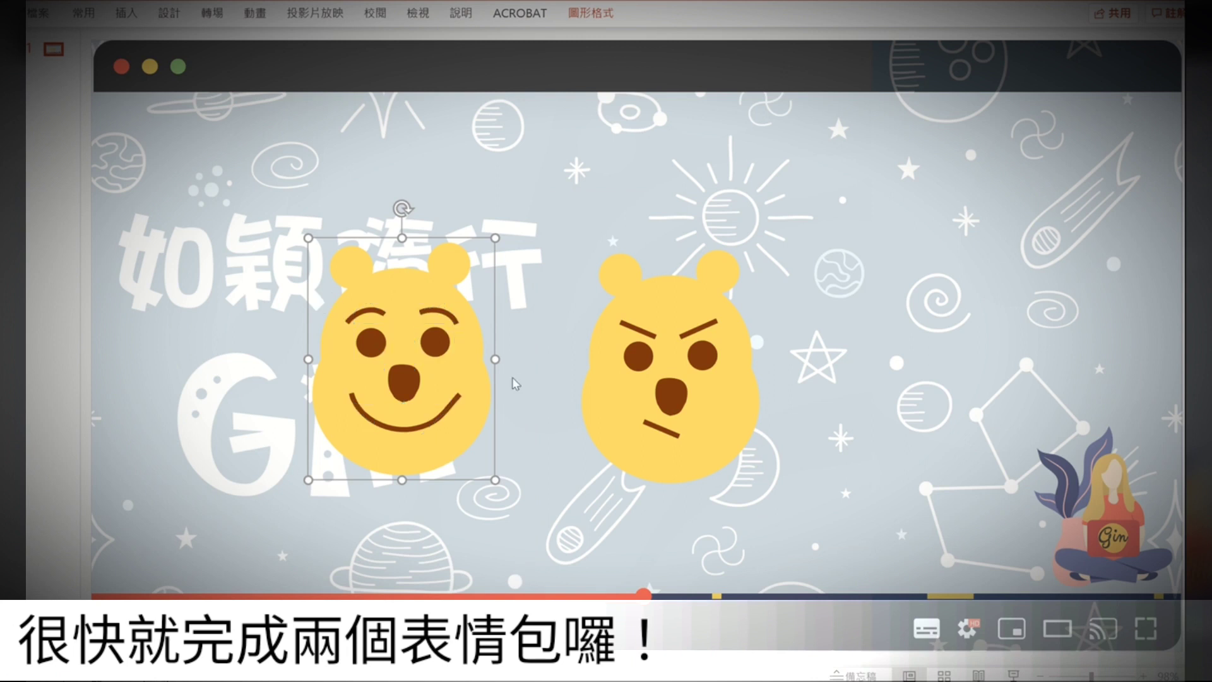
{"action": "left_click_drag", "start_coordinate": [615, 403], "coordinate": [698, 371]}
{"action": "left_click_drag", "start_coordinate": [452, 381], "coordinate": [557, 361]}
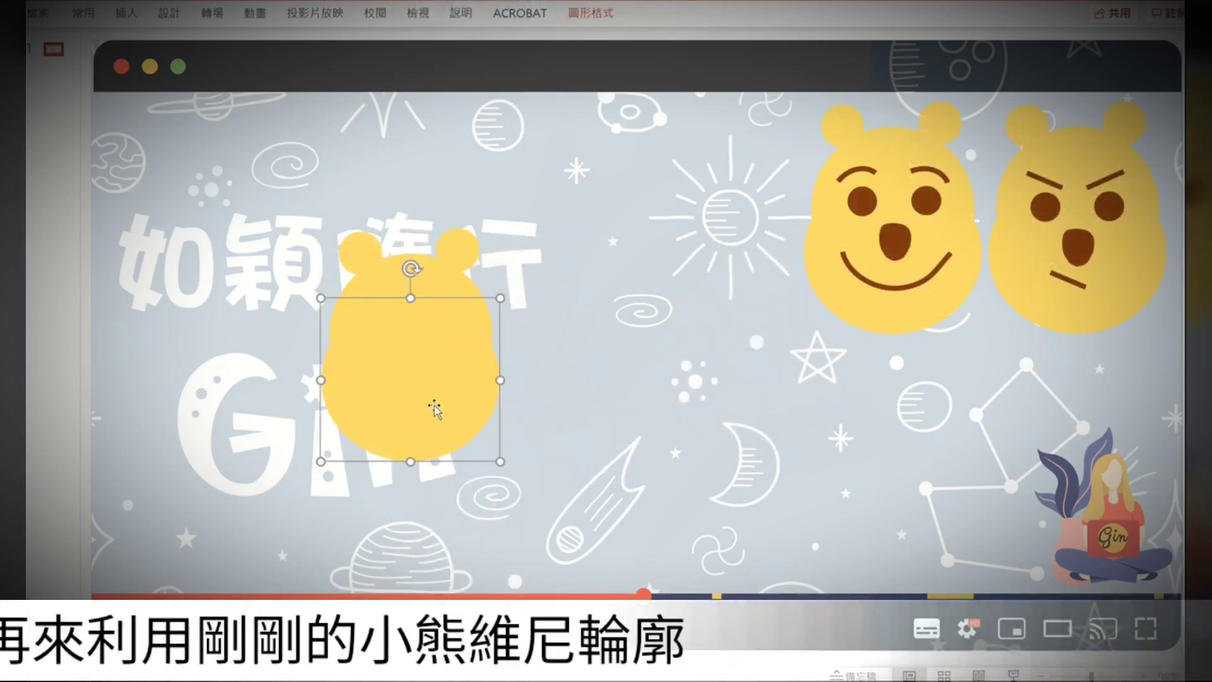
- Shift the lower circle of the plain head up and to the right to reshape the face, and group the head shapes
{"action": "left_click_drag", "start_coordinate": [437, 435], "coordinate": [445, 410]}
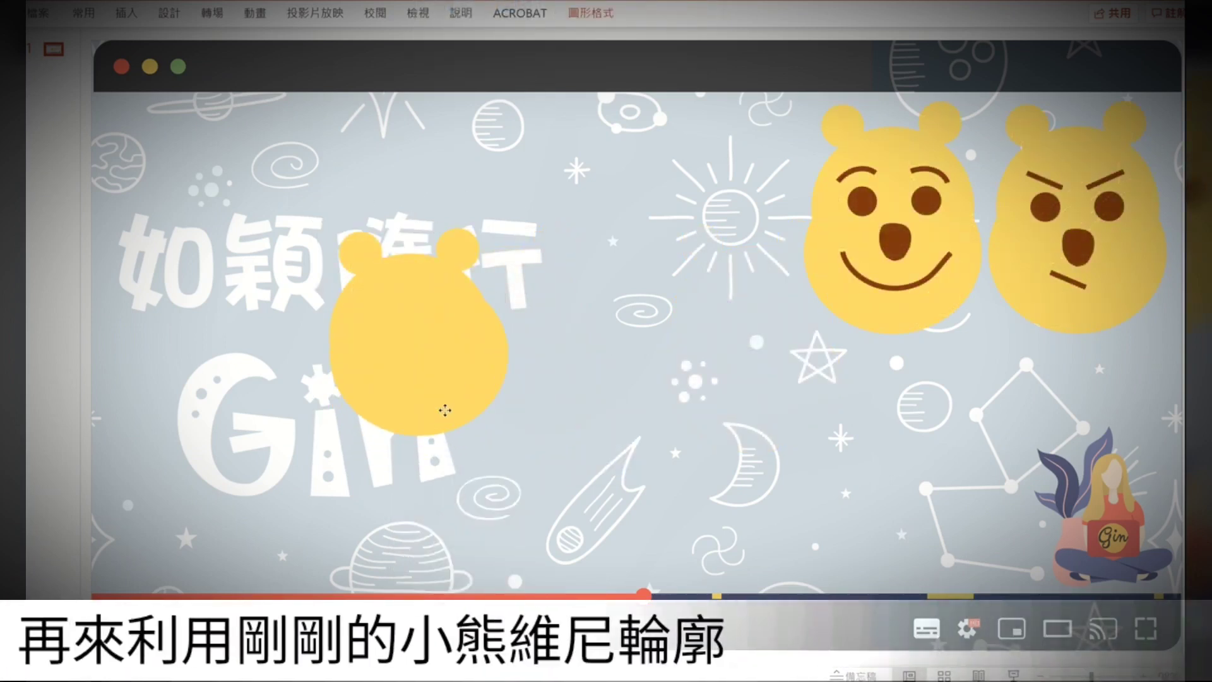
{"action": "left_click", "coordinate": [651, 402]}
{"action": "left_click_drag", "start_coordinate": [239, 172], "coordinate": [672, 554]}
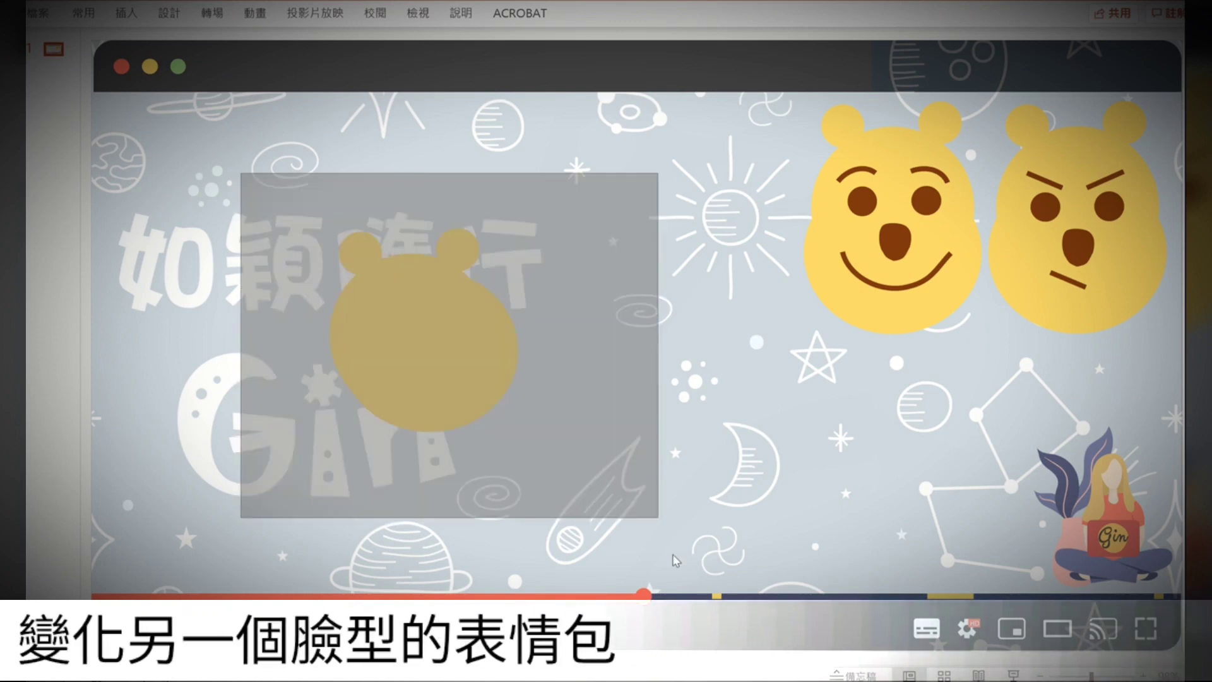
{"action": "right_click", "coordinate": [433, 347]}
{"action": "mouse_move", "coordinate": [555, 467]}
{"action": "left_click", "coordinate": [622, 468]}
- Copy the smiling bear's two eyes and nose and place the copies beside the reshaped head
{"action": "left_click", "coordinate": [863, 201]}
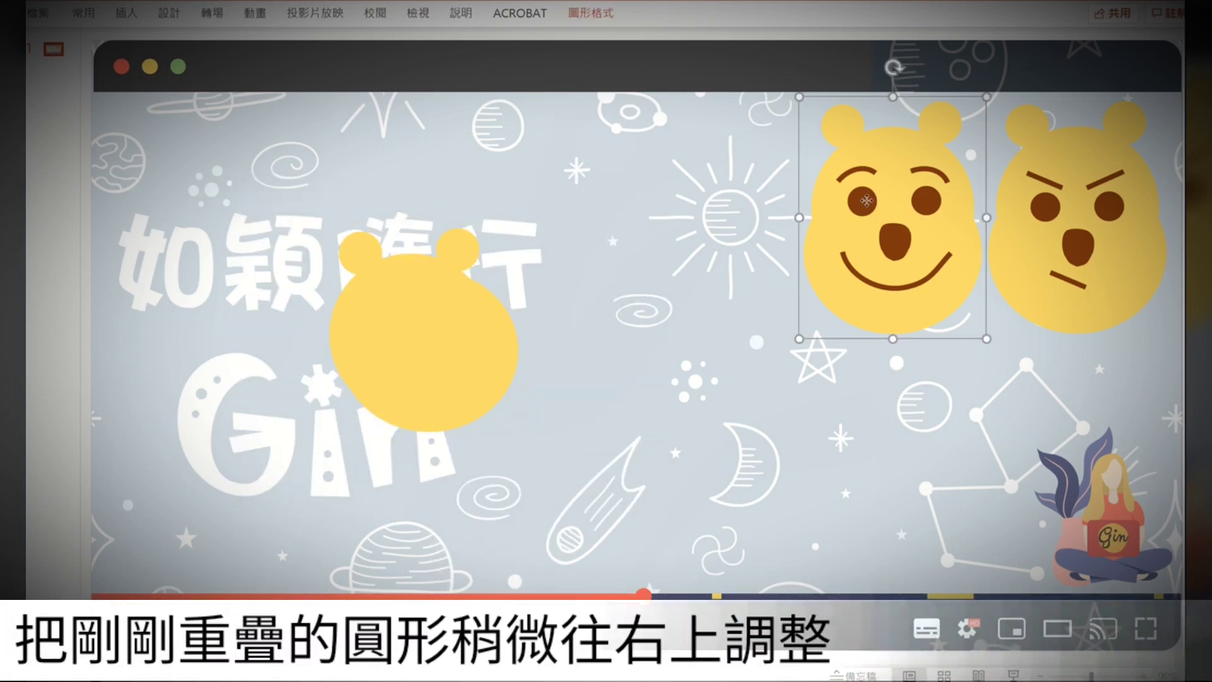
{"action": "left_click", "coordinate": [864, 201]}
{"action": "left_click", "coordinate": [925, 209], "text": "shift"}
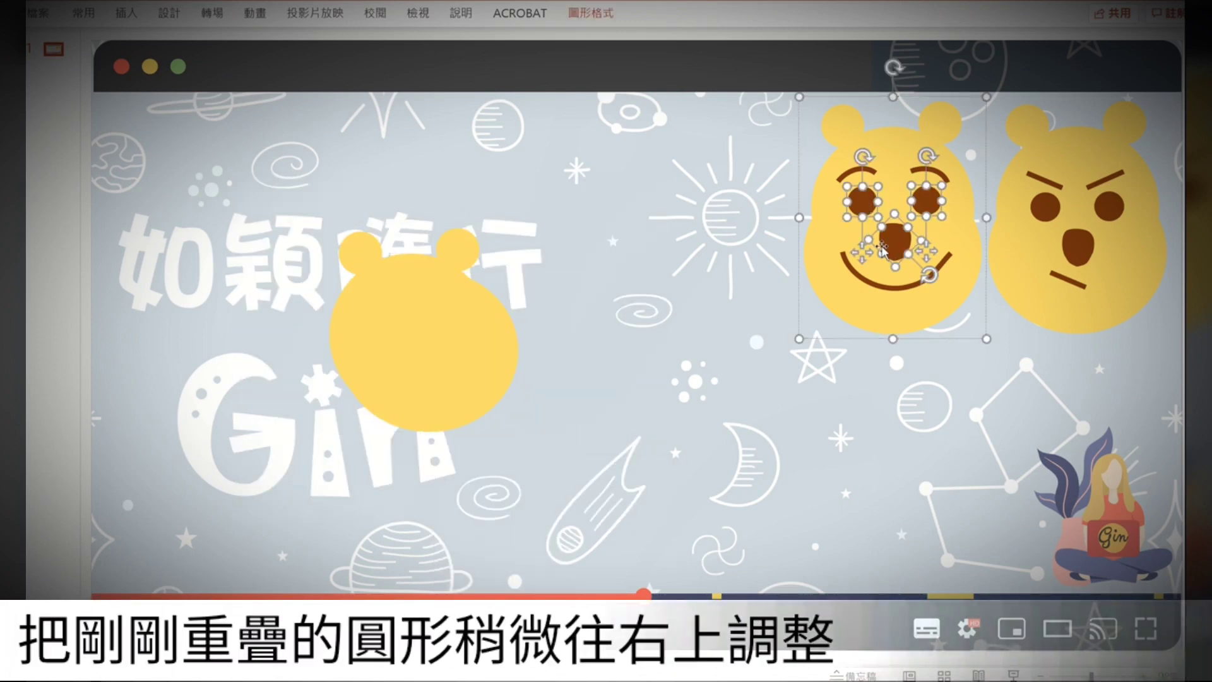
{"action": "right_click", "coordinate": [675, 328]}
{"action": "left_click", "coordinate": [674, 360]}
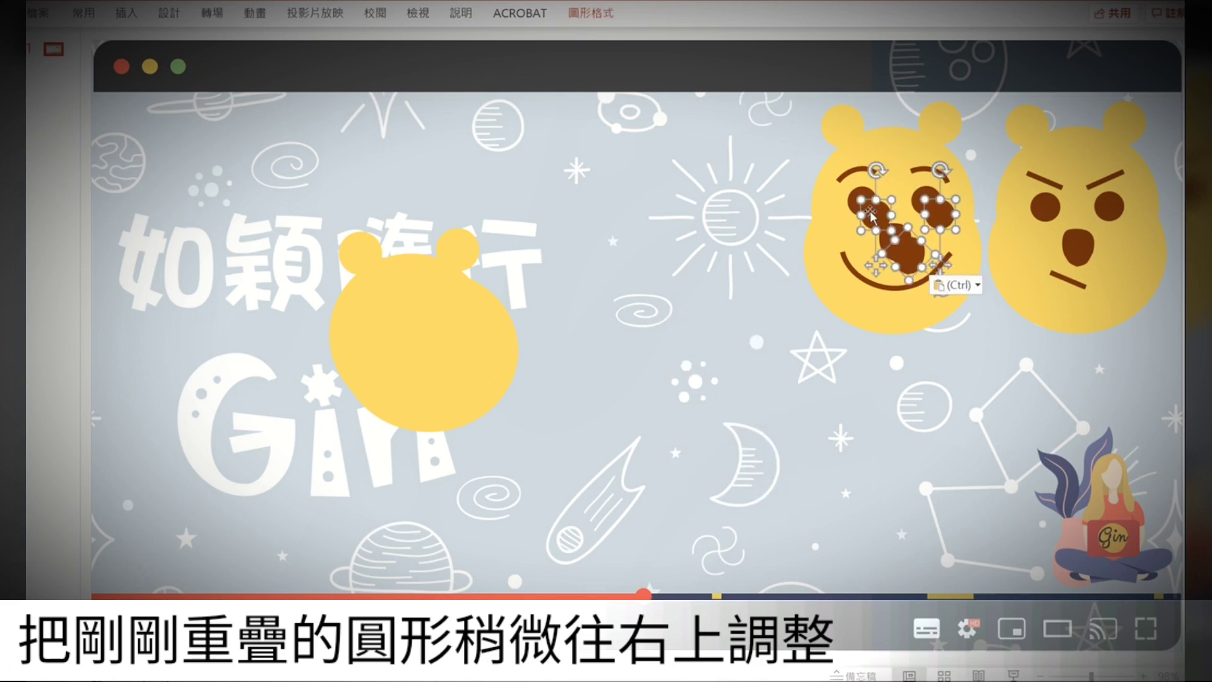
{"action": "left_click_drag", "start_coordinate": [869, 214], "coordinate": [590, 330]}
{"action": "left_click", "coordinate": [663, 371]}
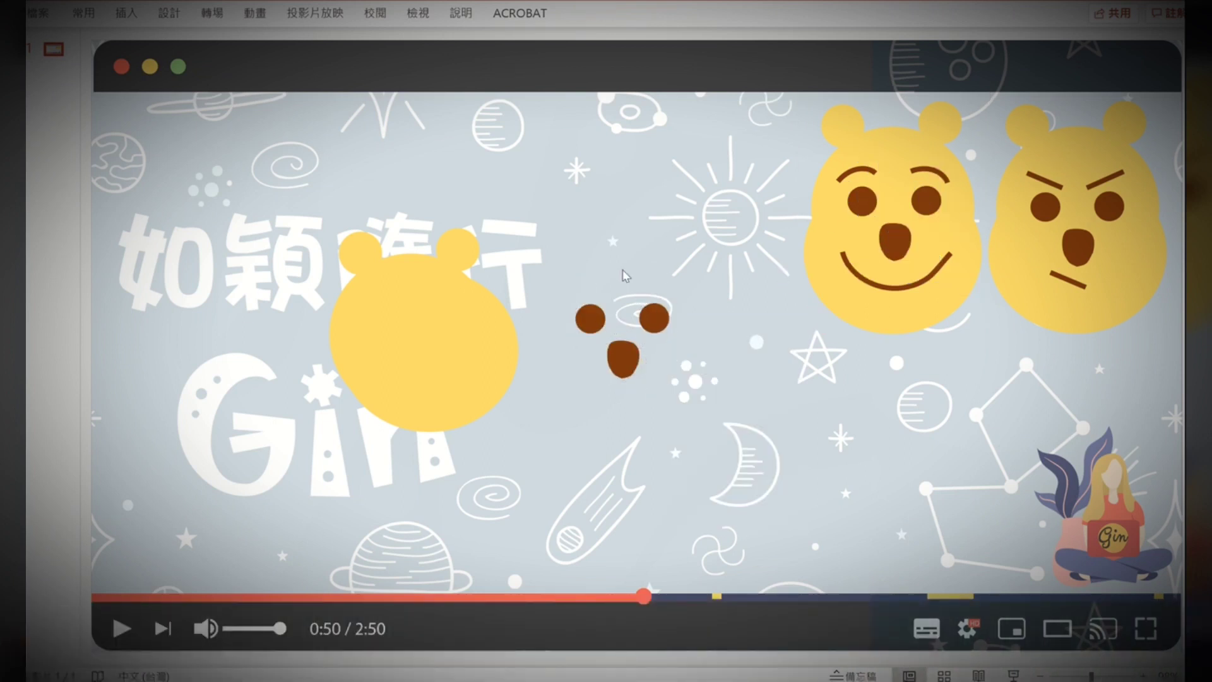
- Duplicate the frowning bear's eyebrow line into two short lines meeting as a ">" winking eye, and group them
{"action": "left_click", "coordinate": [1046, 180]}
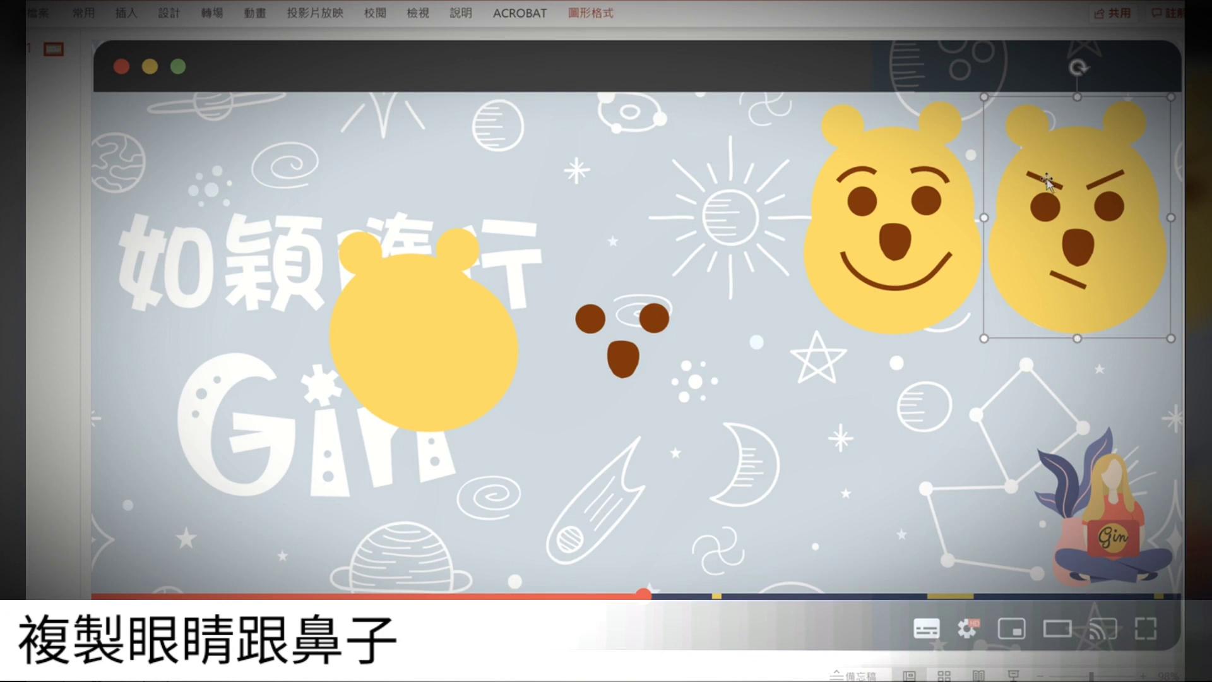
{"action": "key", "text": "ctrl+c"}
{"action": "key", "text": "ctrl+v"}
{"action": "left_click_drag", "start_coordinate": [1060, 199], "coordinate": [604, 221]}
{"action": "right_click", "coordinate": [699, 227]}
{"action": "left_click", "coordinate": [738, 264]}
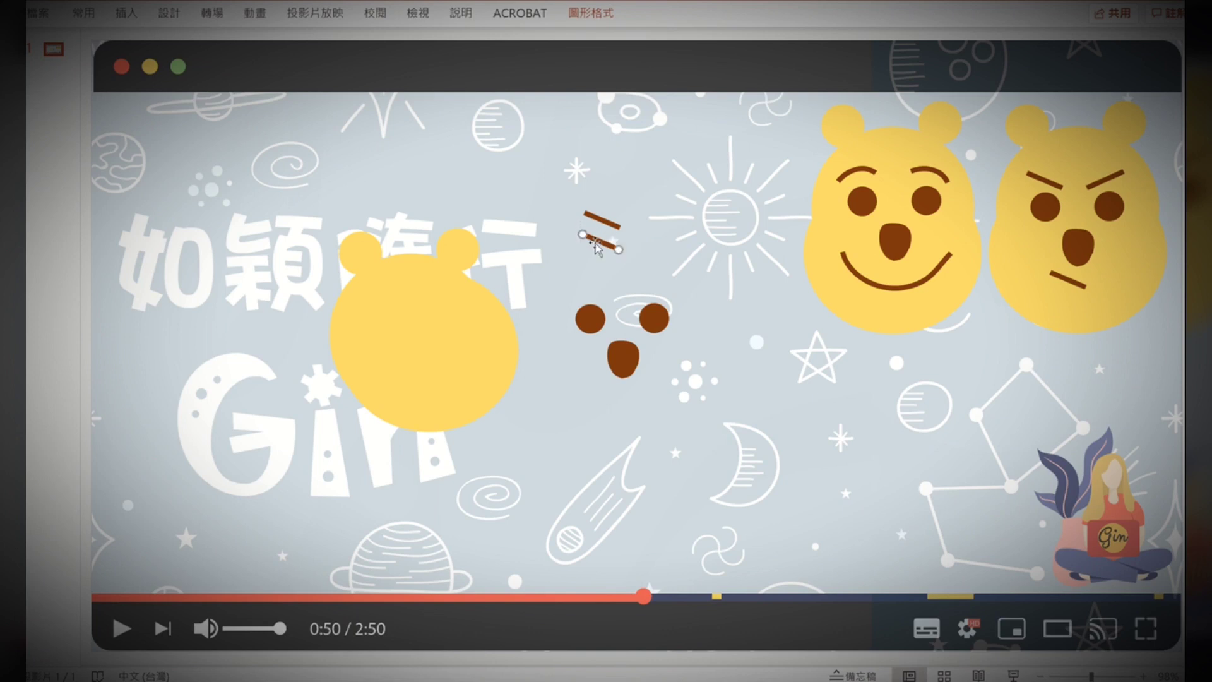
{"action": "left_click_drag", "start_coordinate": [666, 273], "coordinate": [541, 173]}
{"action": "right_click", "coordinate": [614, 225]}
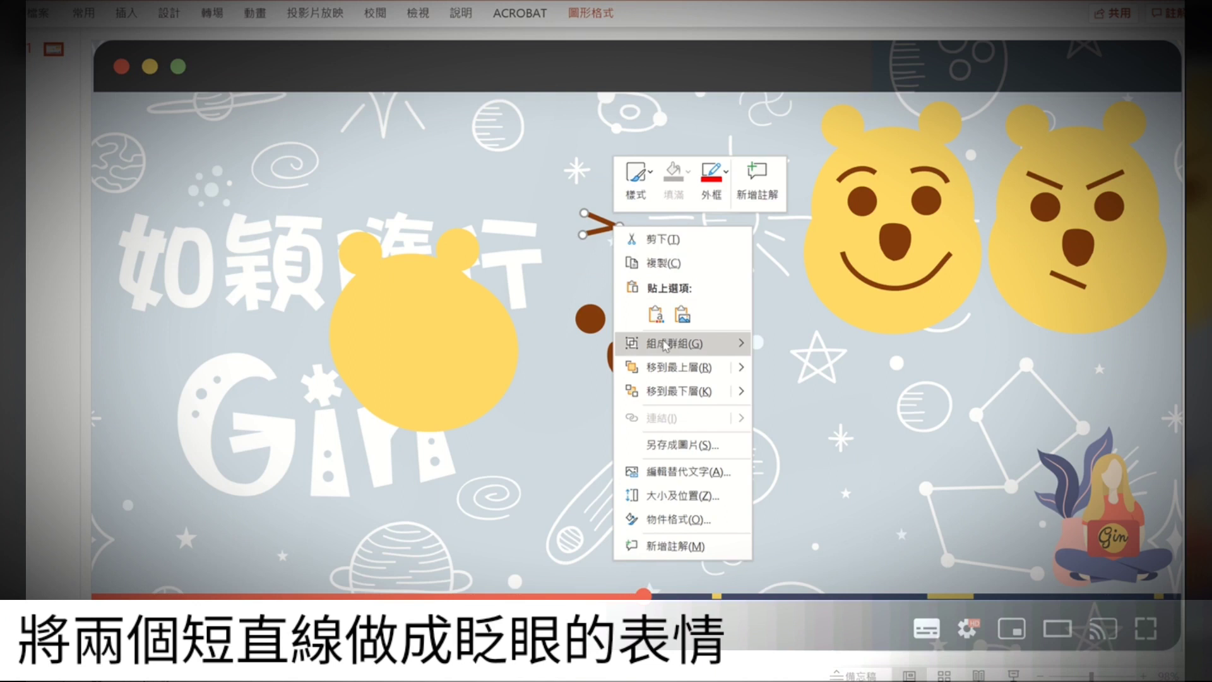
{"action": "left_click", "coordinate": [789, 344]}
- Place the nose and one round eye on the reshaped head next to the winking eye
{"action": "left_click_drag", "start_coordinate": [591, 320], "coordinate": [450, 323]}
{"action": "left_click_drag", "start_coordinate": [609, 359], "coordinate": [415, 366]}
{"action": "mouse_move", "coordinate": [446, 327]}
{"action": "left_mouse_down"}
{"action": "mouse_move", "coordinate": [401, 325]}
{"action": "mouse_move", "coordinate": [450, 327]}
{"action": "left_mouse_up"}
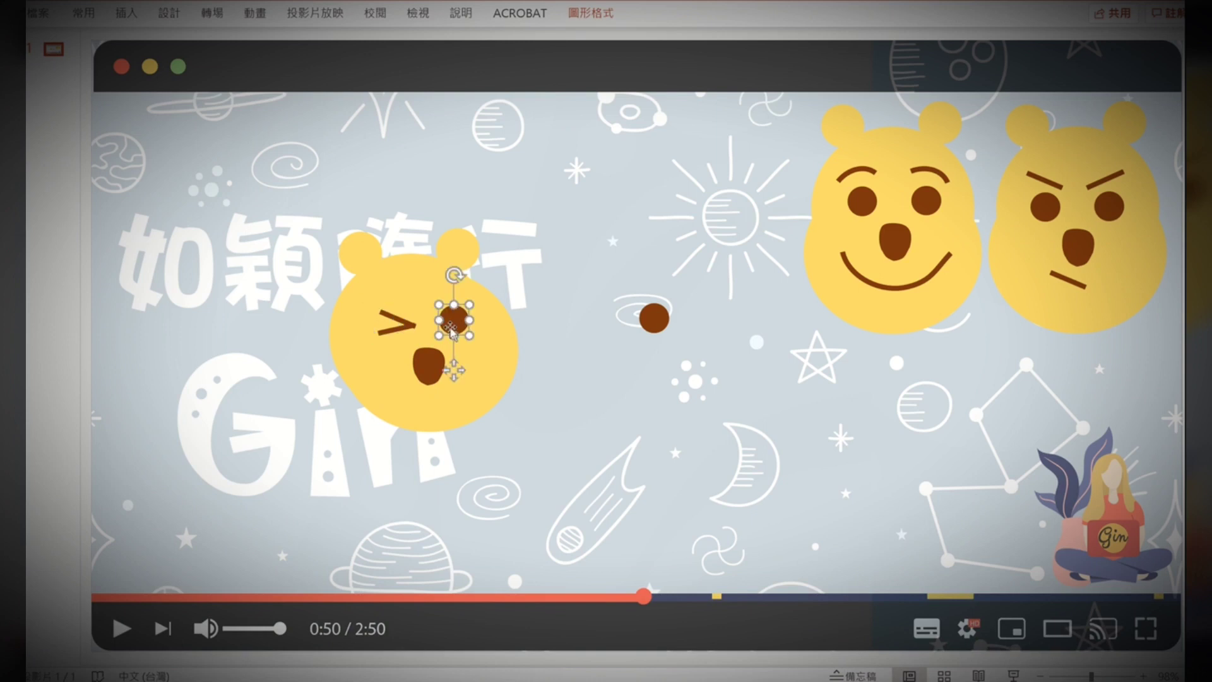
{"action": "left_click", "coordinate": [862, 176]}
{"action": "left_click", "coordinate": [863, 178]}
{"action": "right_click", "coordinate": [679, 178]}
{"action": "left_click", "coordinate": [722, 214]}
{"action": "key", "text": "Delete"}
- Copy the smiling bear's eyebrow arc and place copies above the winking eye and the round eye
{"action": "left_click", "coordinate": [863, 178]}
{"action": "left_click", "coordinate": [864, 176]}
{"action": "right_click", "coordinate": [864, 168]}
{"action": "left_click", "coordinate": [893, 203]}
{"action": "right_click", "coordinate": [624, 193]}
{"action": "left_click", "coordinate": [667, 232]}
{"action": "left_click_drag", "start_coordinate": [862, 178], "coordinate": [379, 289]}
{"action": "right_click", "coordinate": [555, 243]}
{"action": "left_click", "coordinate": [593, 289]}
{"action": "left_click_drag", "start_coordinate": [871, 190], "coordinate": [602, 226]}
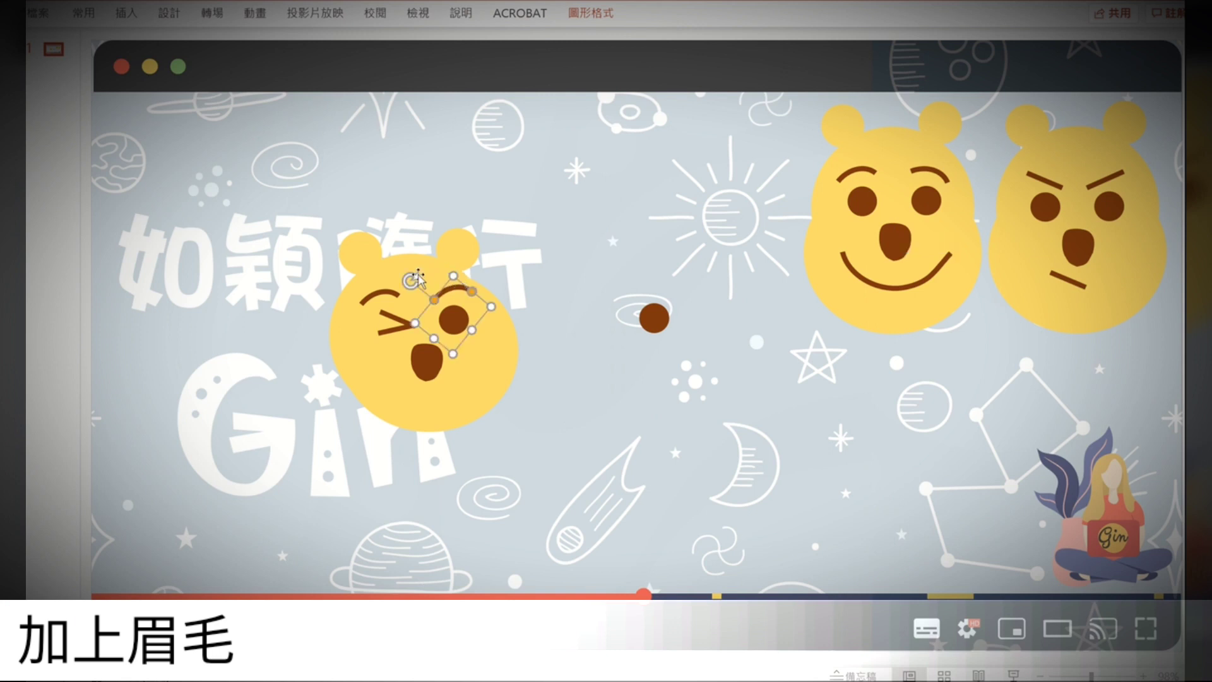